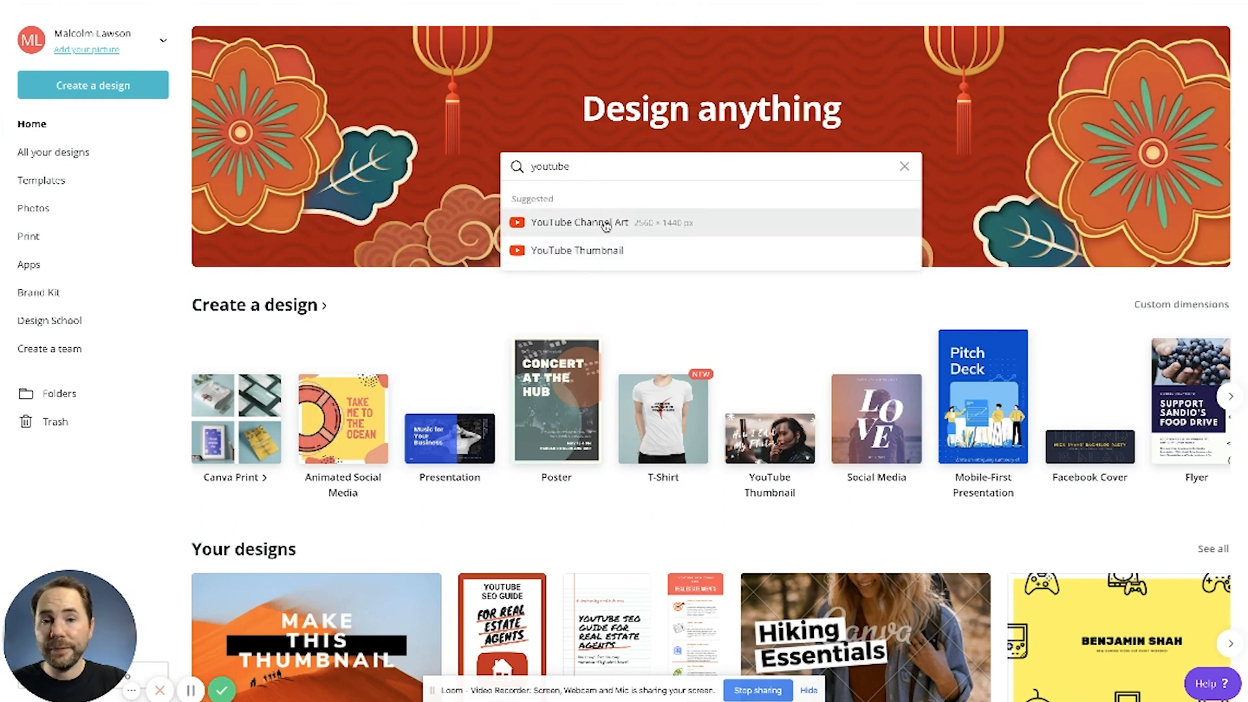
Step: Browse the YouTube Thumbnail templates and start a new design from the blank one
left_click(595, 258)
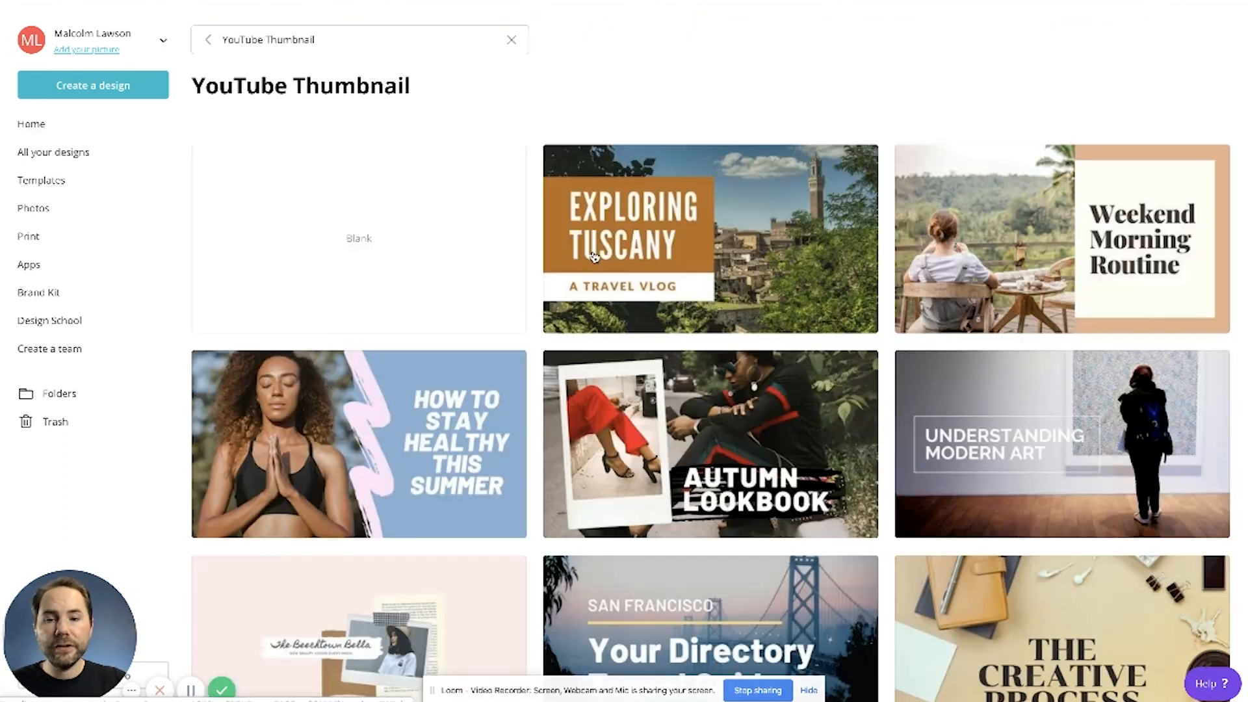
scroll(852, 351, "down", 10)
scroll(852, 351, "down", 20)
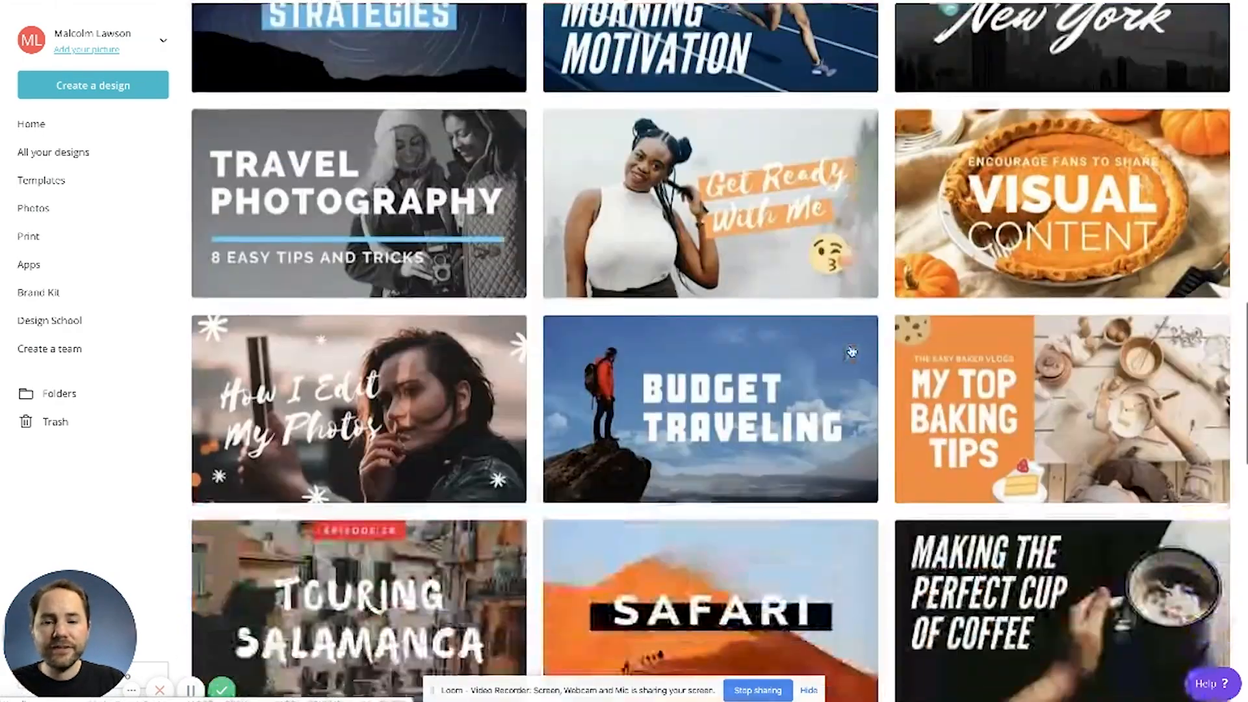
scroll(852, 351, "down", 15)
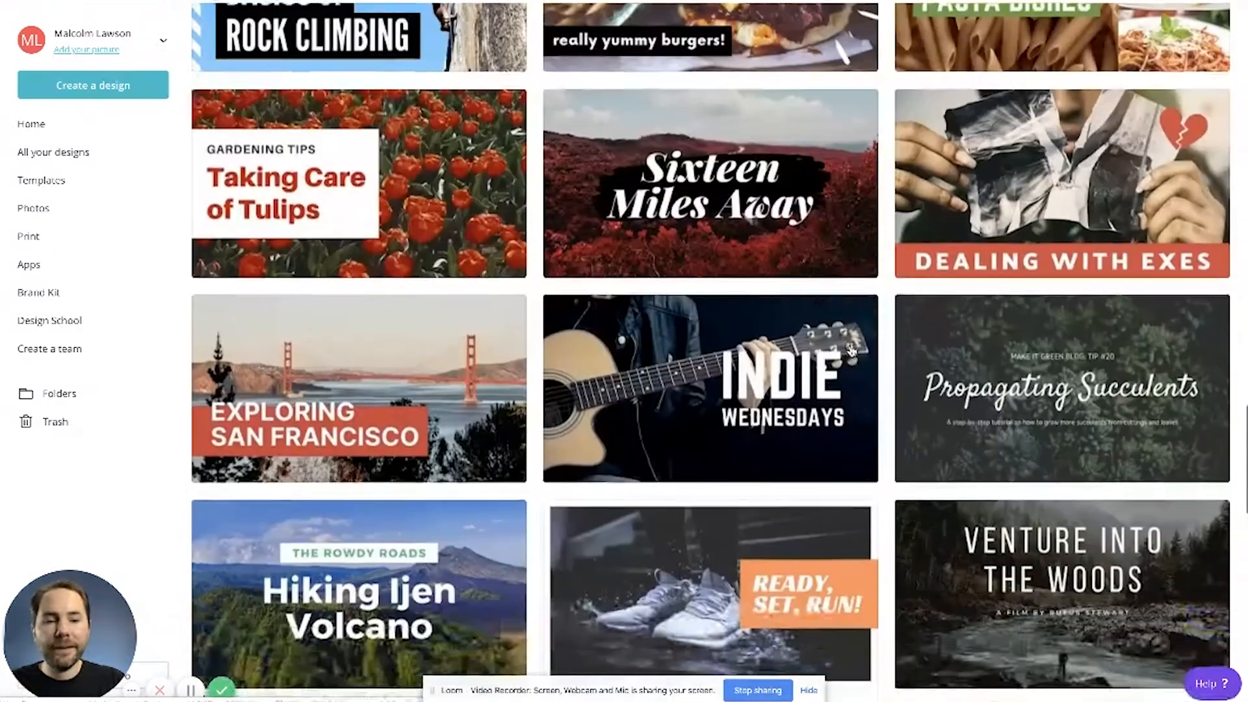
scroll(852, 352, "down", 15)
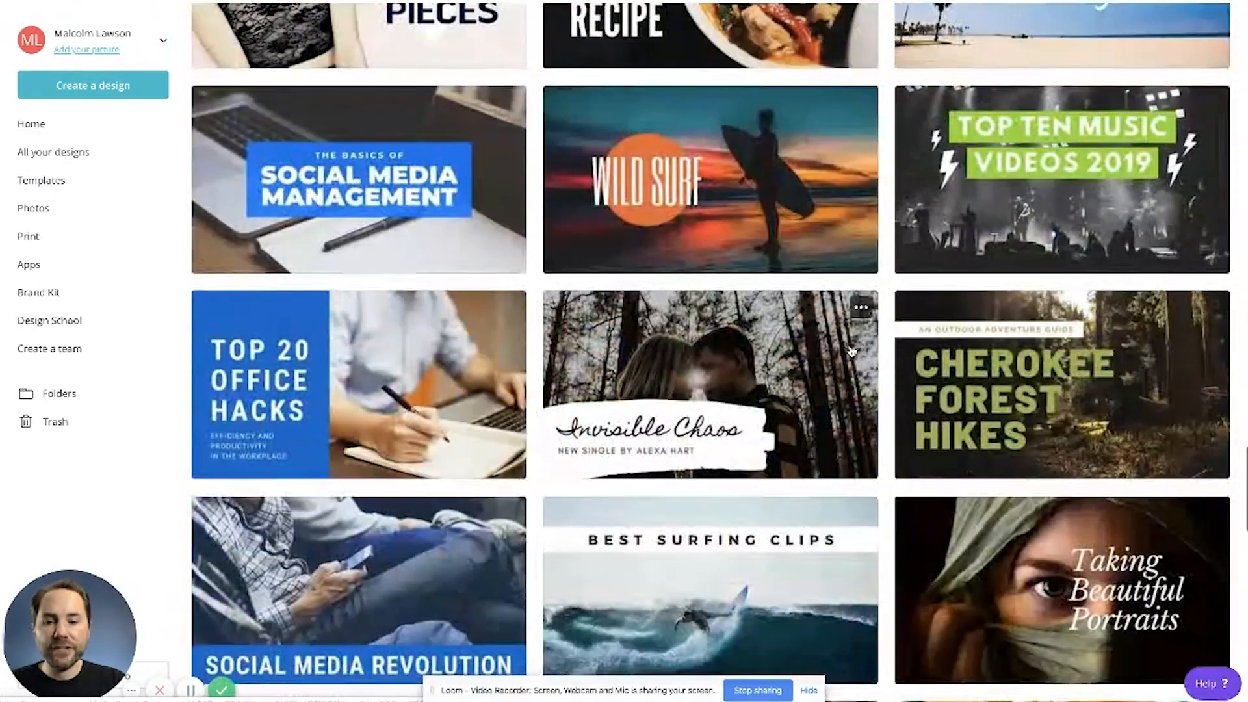
scroll(852, 352, "up", 19)
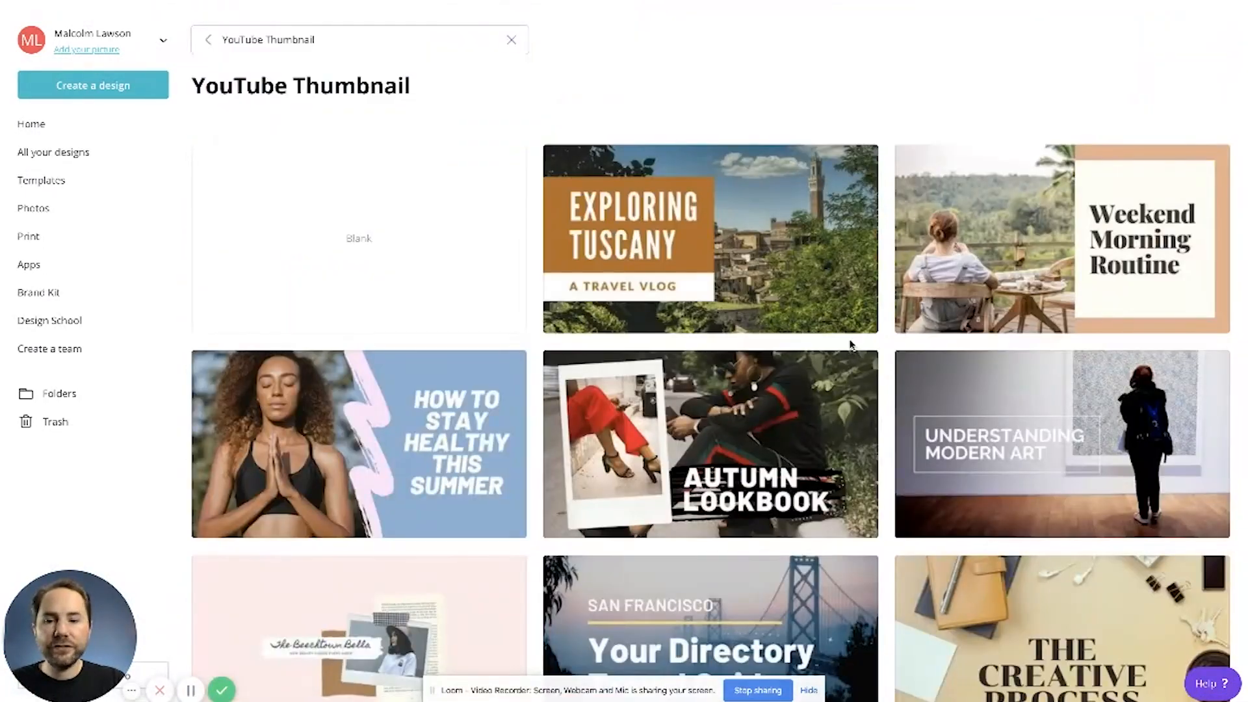
left_click(358, 258)
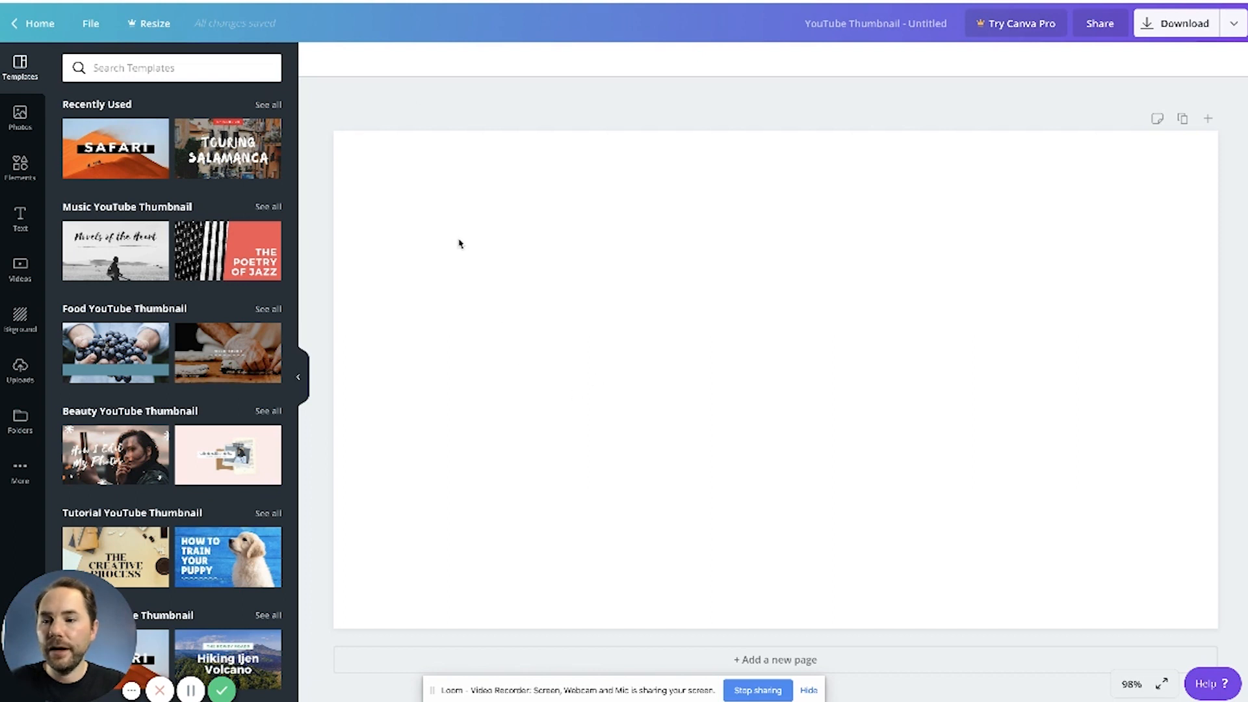
Step: Add the uploaded photo studio image to the blank page and enlarge it to cover the whole canvas as the background
left_click(21, 373)
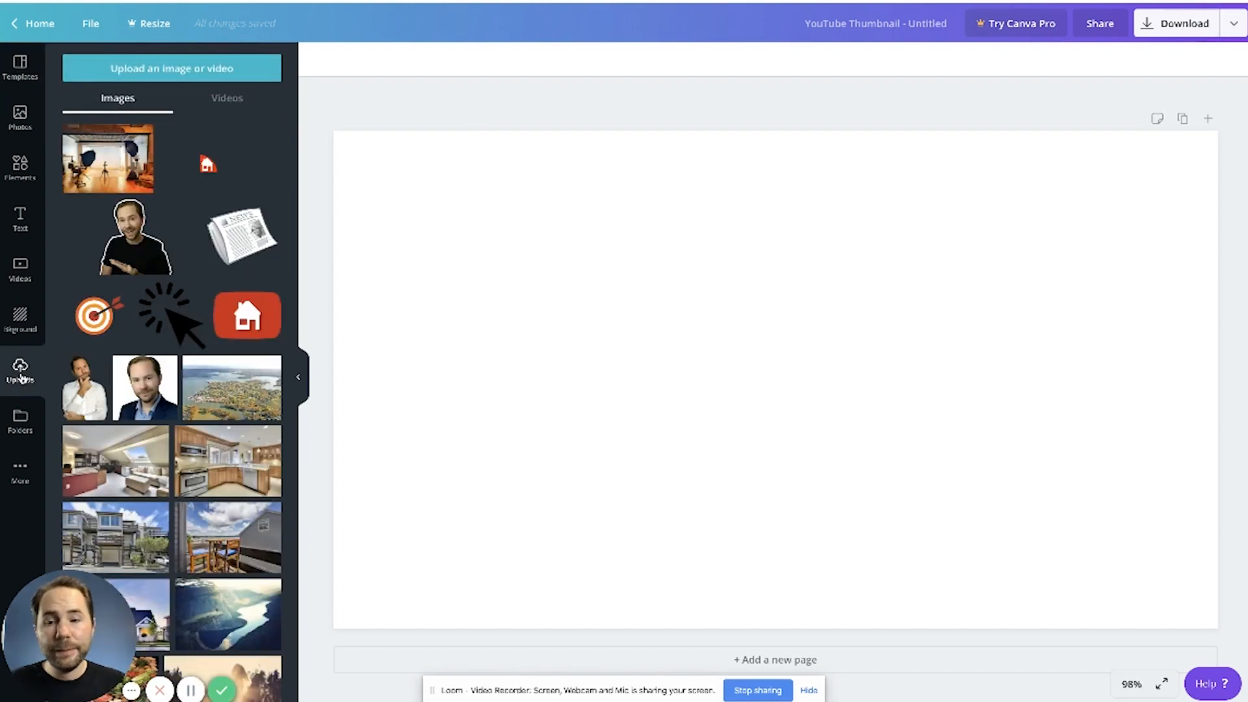
left_click_drag(104, 154, 449, 275)
left_click_drag(617, 316, 547, 302)
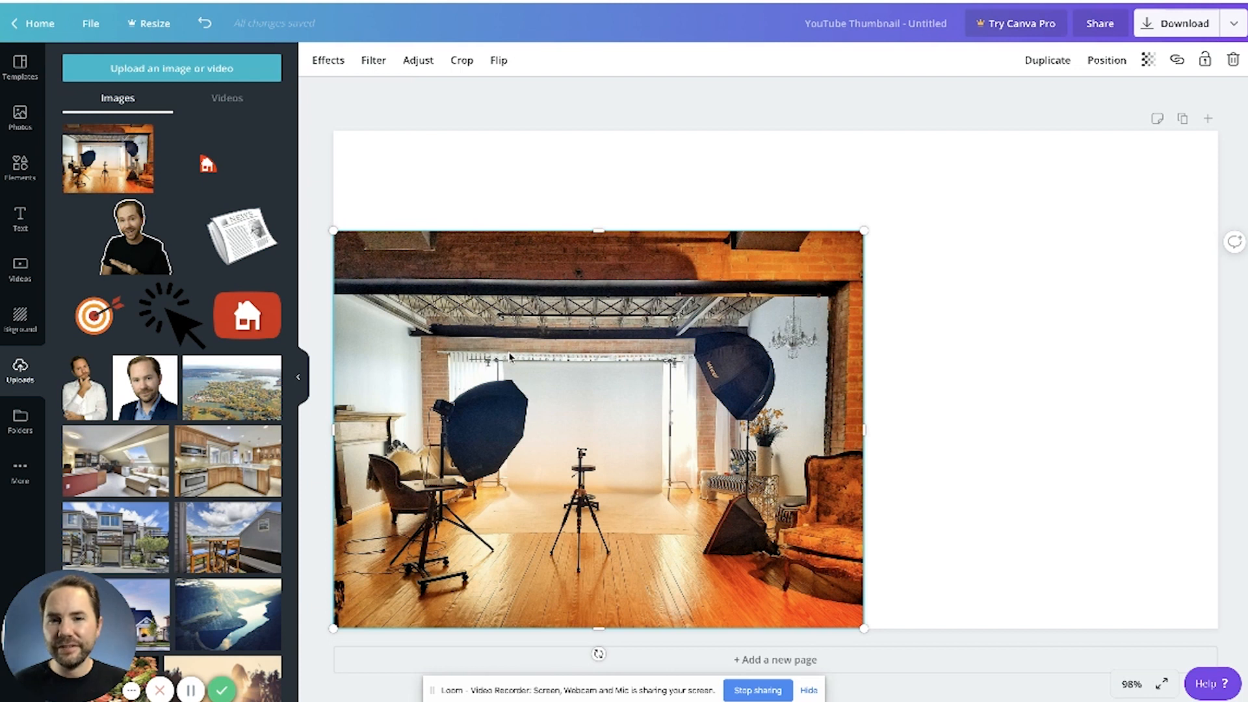
key("ctrl+z")
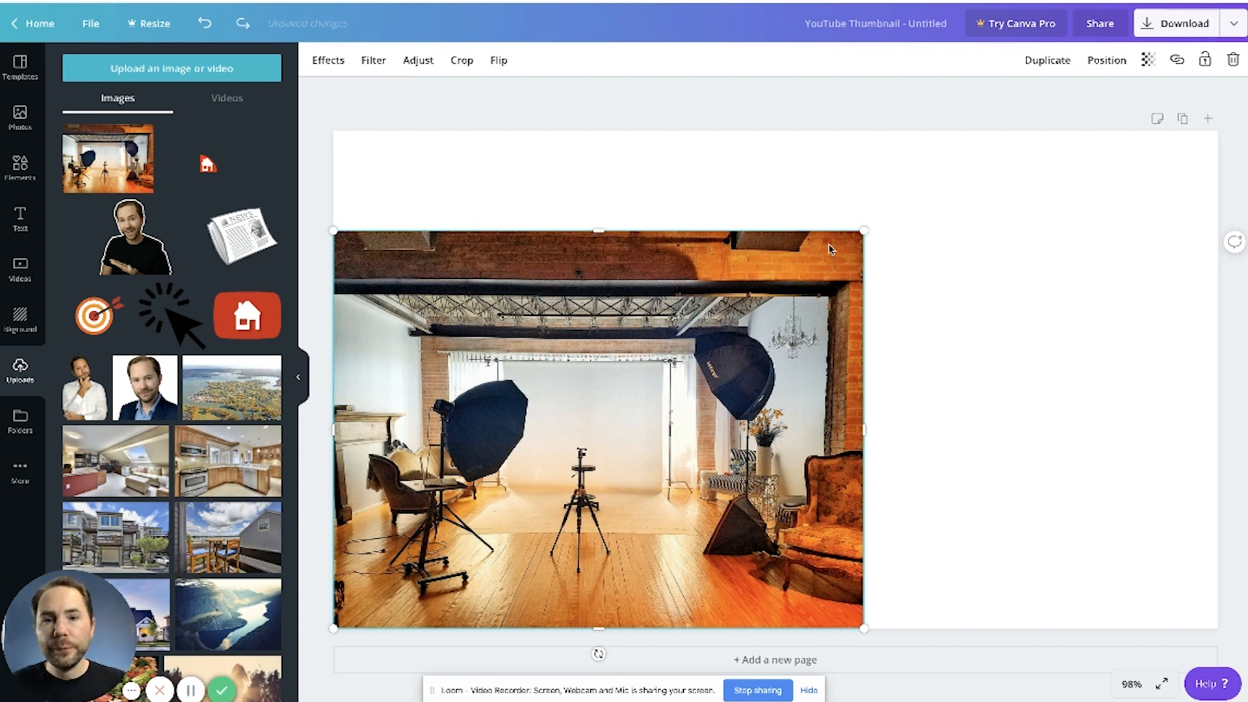
left_click_drag(864, 234, 1221, 8)
left_click_drag(1062, 244, 1058, 270)
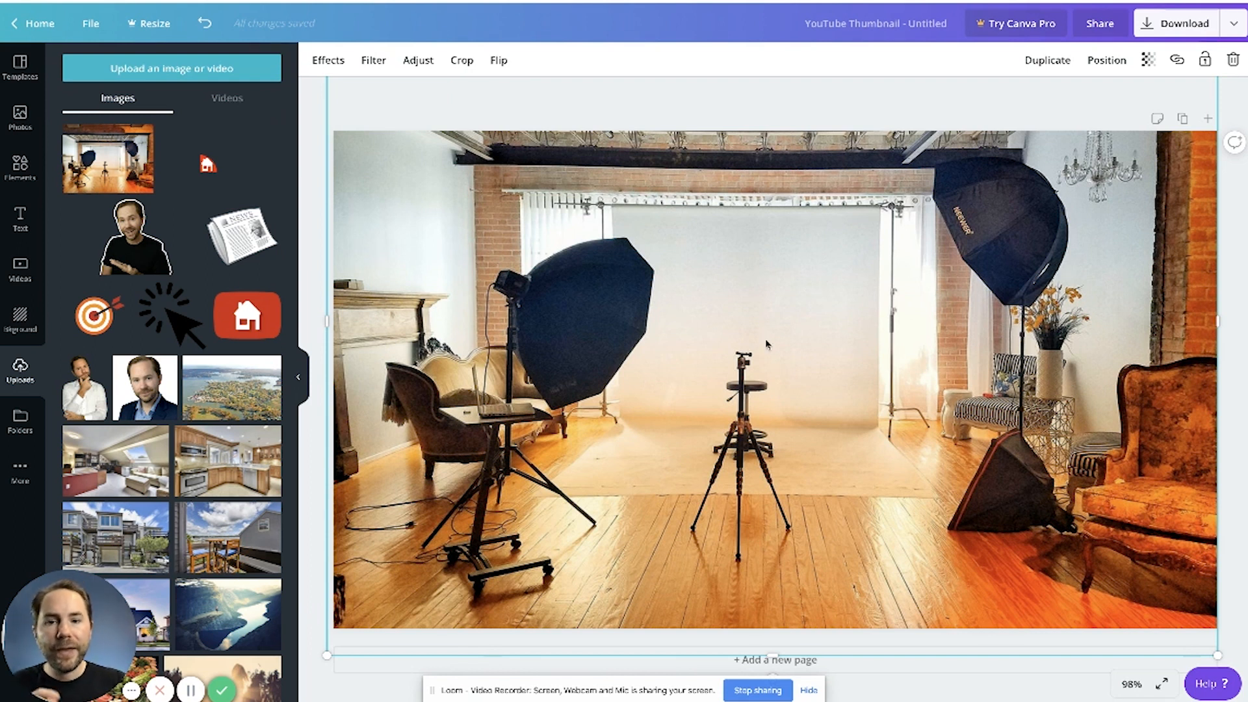
Step: Adjust the studio background image, setting its contrast to 11 and its saturation to 6
left_click(498, 62)
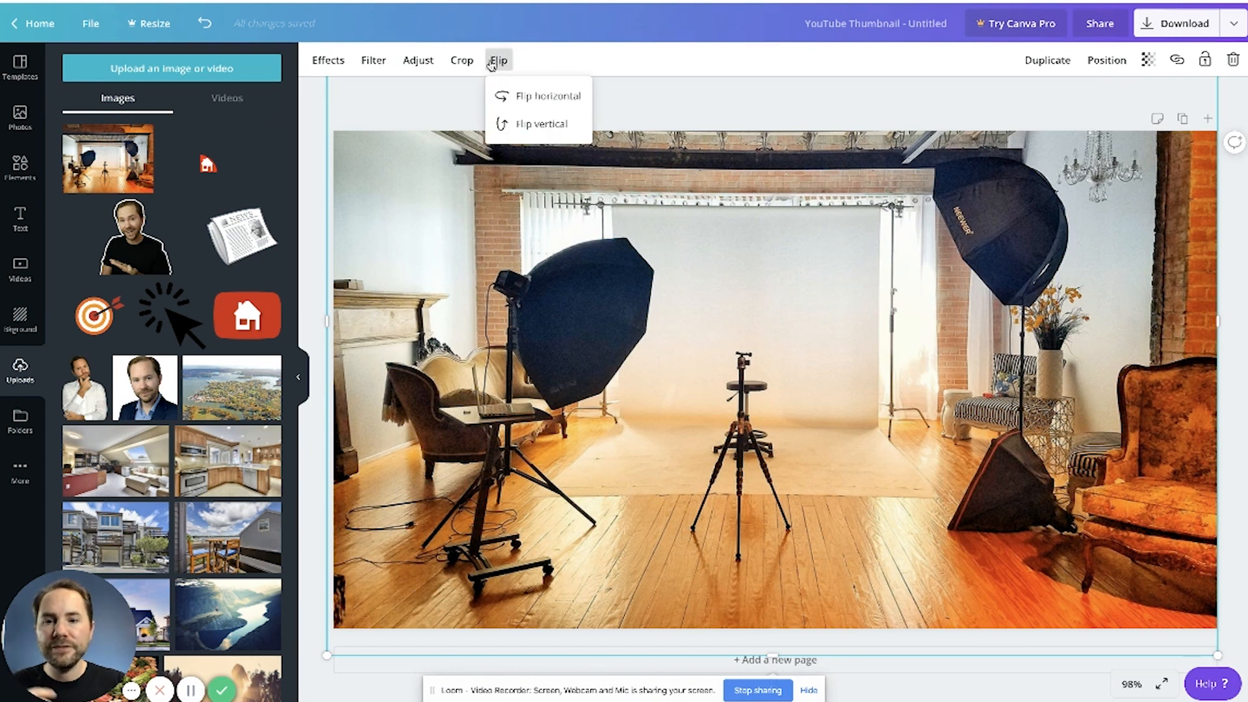
left_click(418, 61)
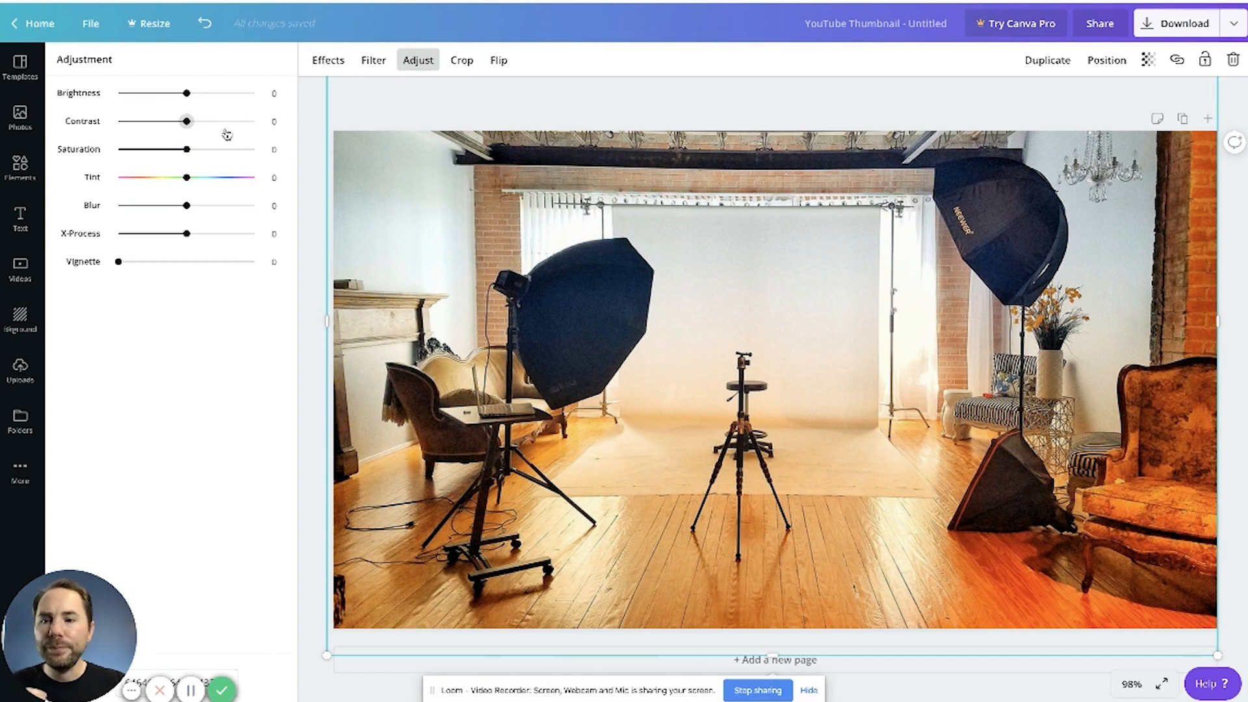
mouse_move(187, 93)
left_mouse_down()
mouse_move(200, 94)
mouse_move(187, 103)
left_mouse_up()
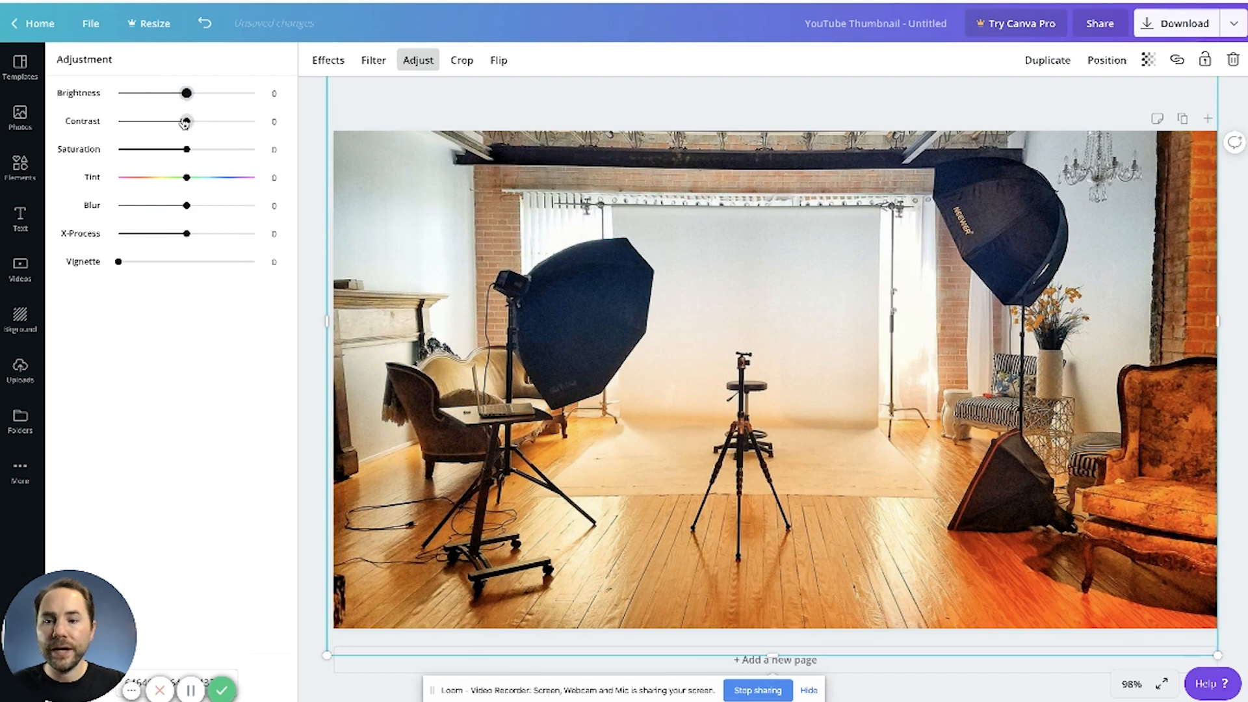
left_click_drag(188, 126, 193, 154)
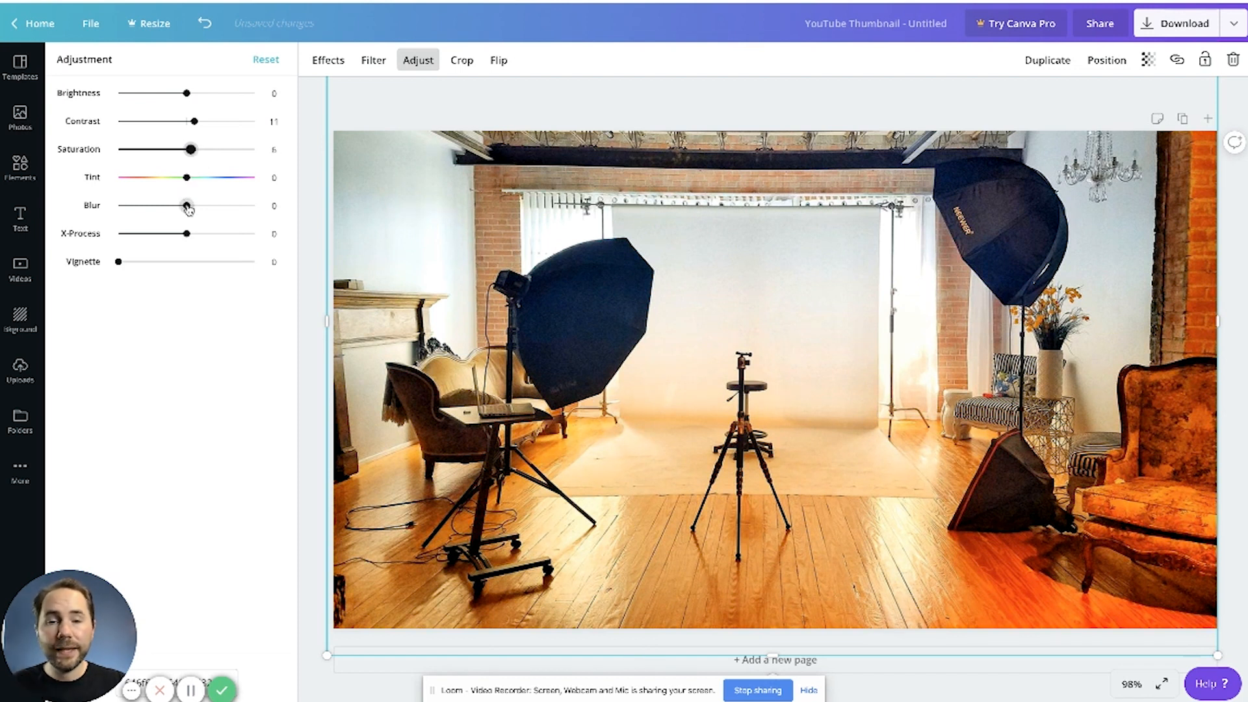
Step: Set the studio background image's blur to 5, then deselect the image
left_click_drag(187, 207, 195, 208)
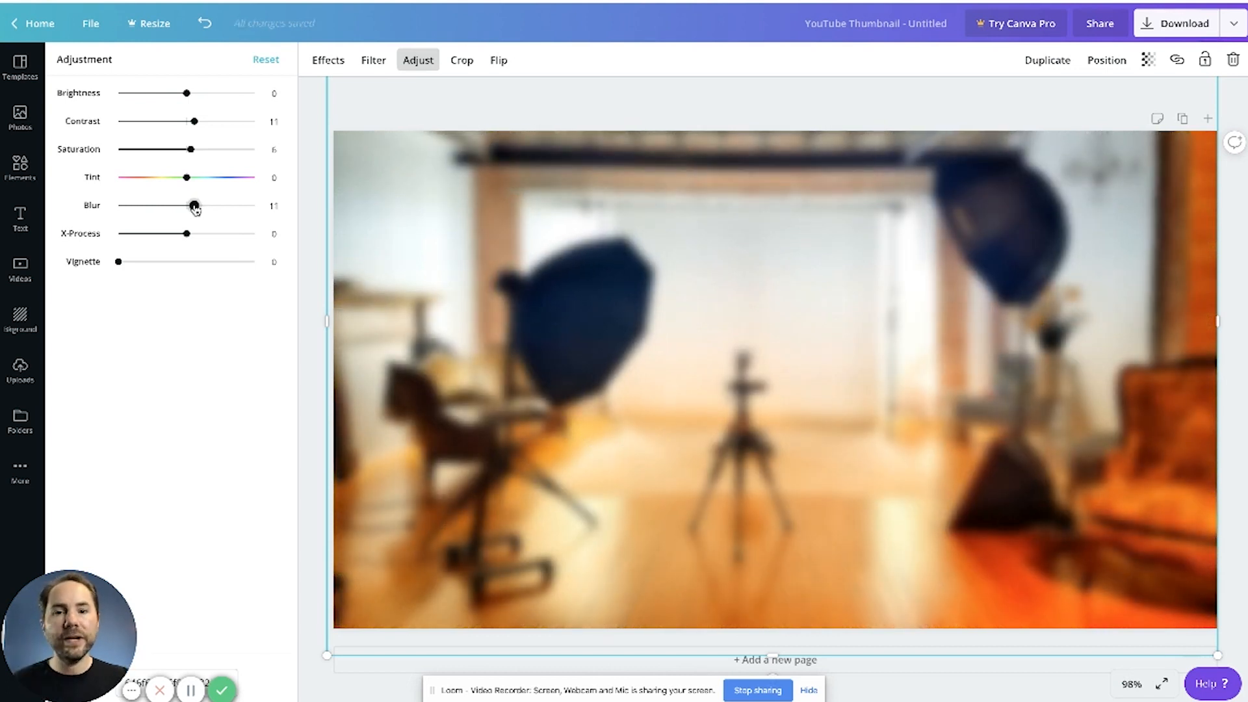
left_click_drag(195, 206, 190, 209)
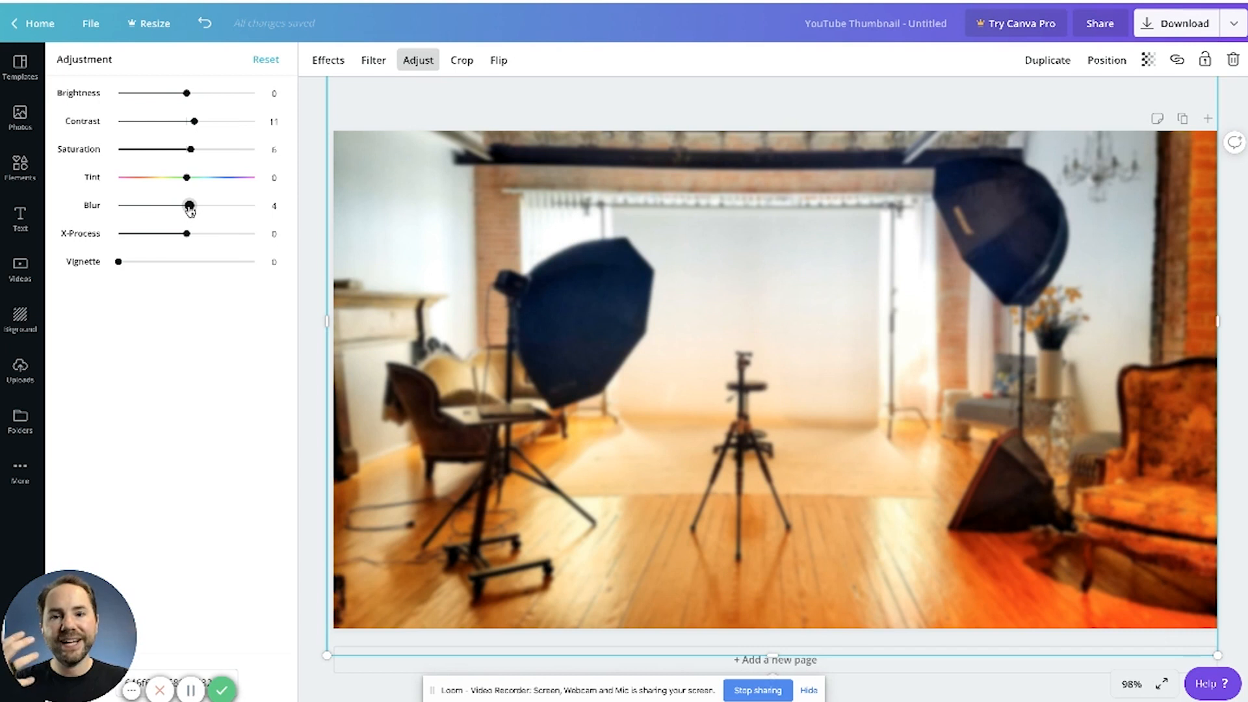
mouse_move(189, 209)
left_mouse_down()
mouse_move(207, 206)
mouse_move(191, 208)
left_mouse_up()
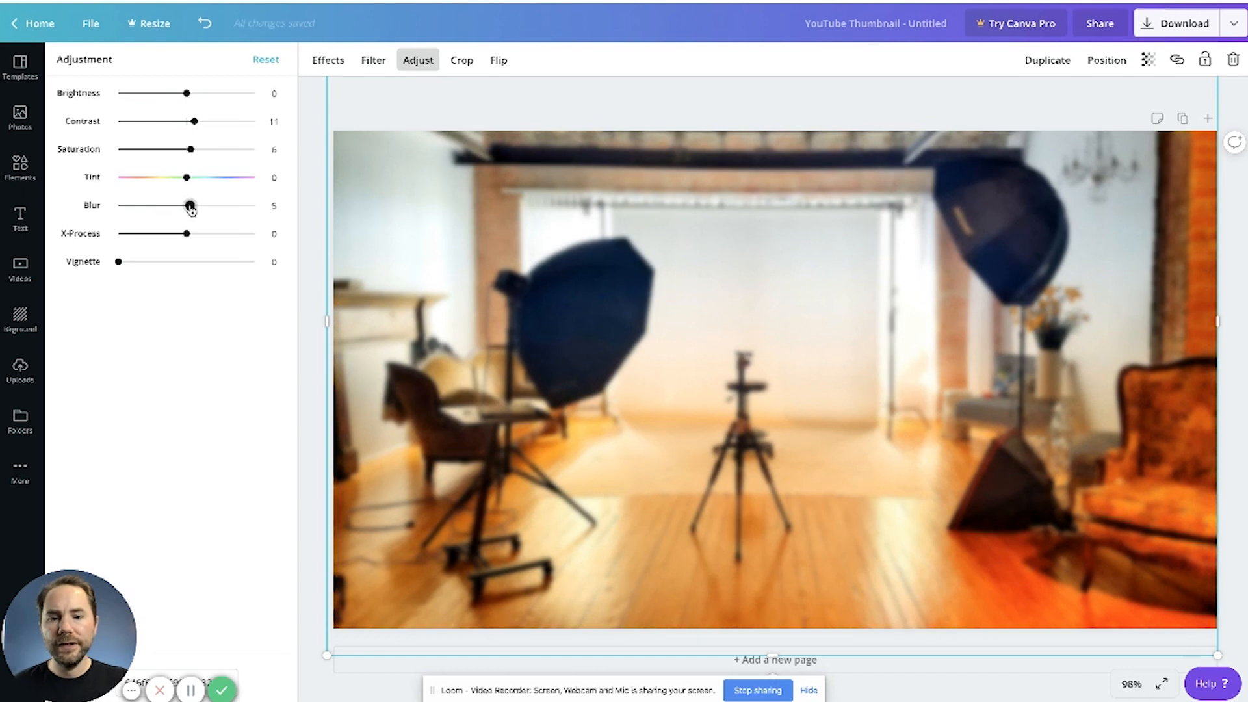
left_click(423, 106)
Step: Add the uploaded cutout portrait of the man in the black T-shirt to the right side of the thumbnail
left_click_drag(130, 255, 646, 446)
left_click_drag(720, 313, 727, 284)
left_click_drag(973, 437, 984, 447)
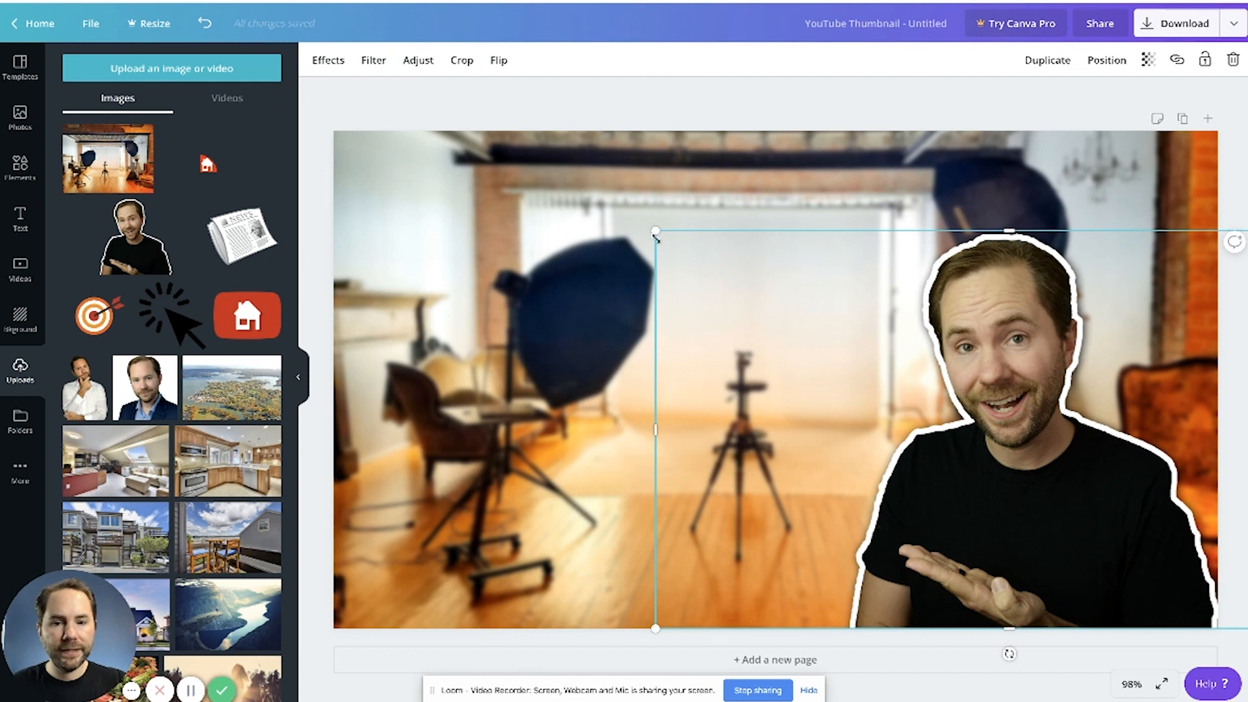
Step: Enlarge the cutout portrait to nearly the full canvas height and position it against the canvas's right side, with a small gap above the head
left_click_drag(655, 230, 449, 138)
left_click_drag(1108, 432, 1187, 443)
mouse_move(937, 323)
left_mouse_down()
mouse_move(924, 324)
mouse_move(934, 324)
left_mouse_up()
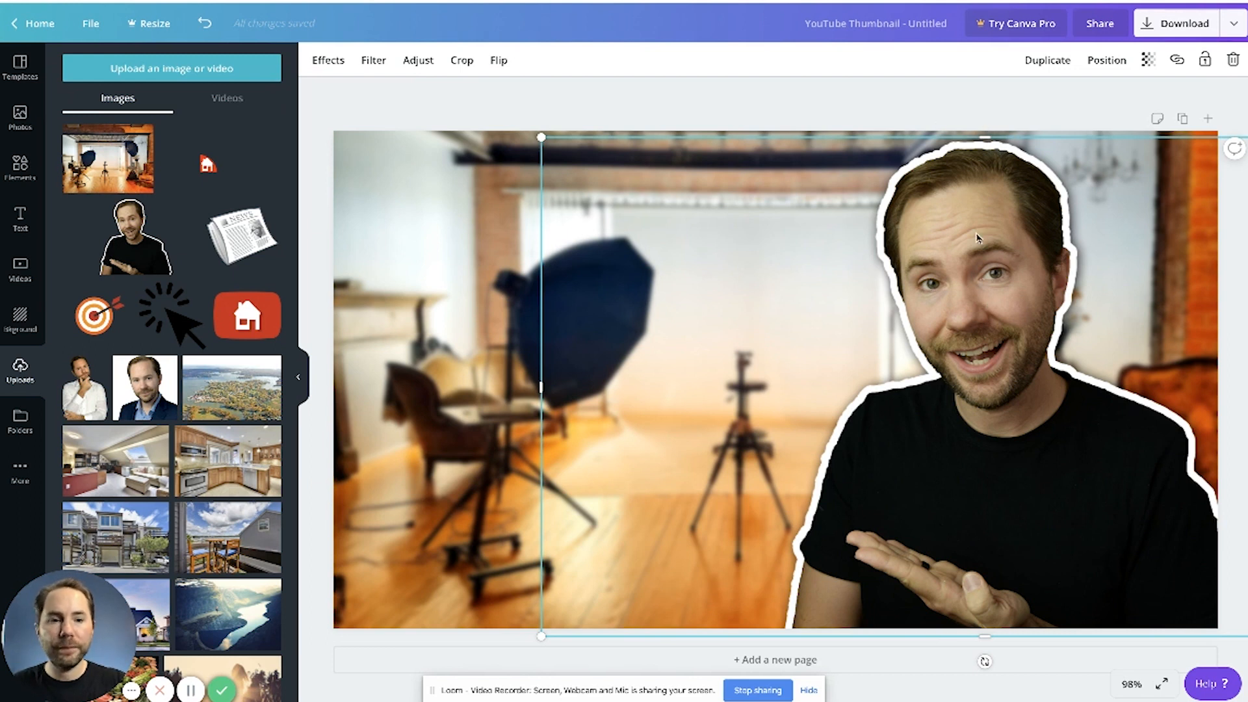
left_click_drag(1028, 327, 1028, 336)
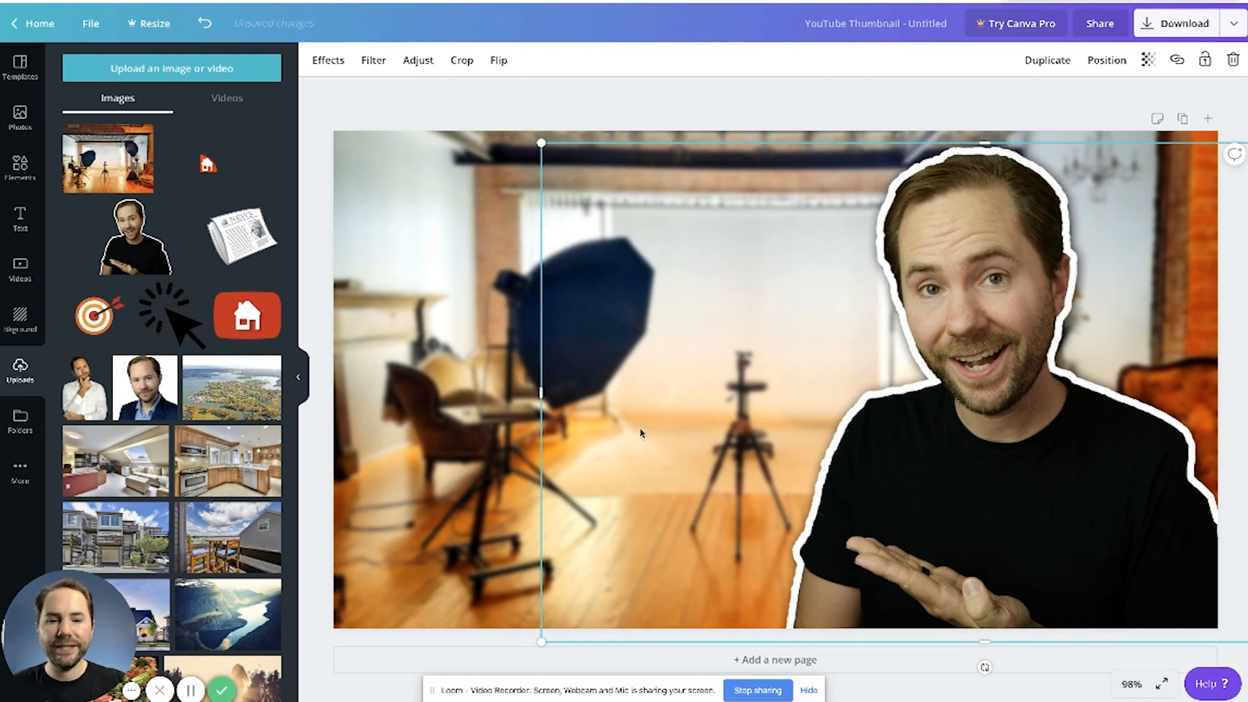
left_click(698, 115)
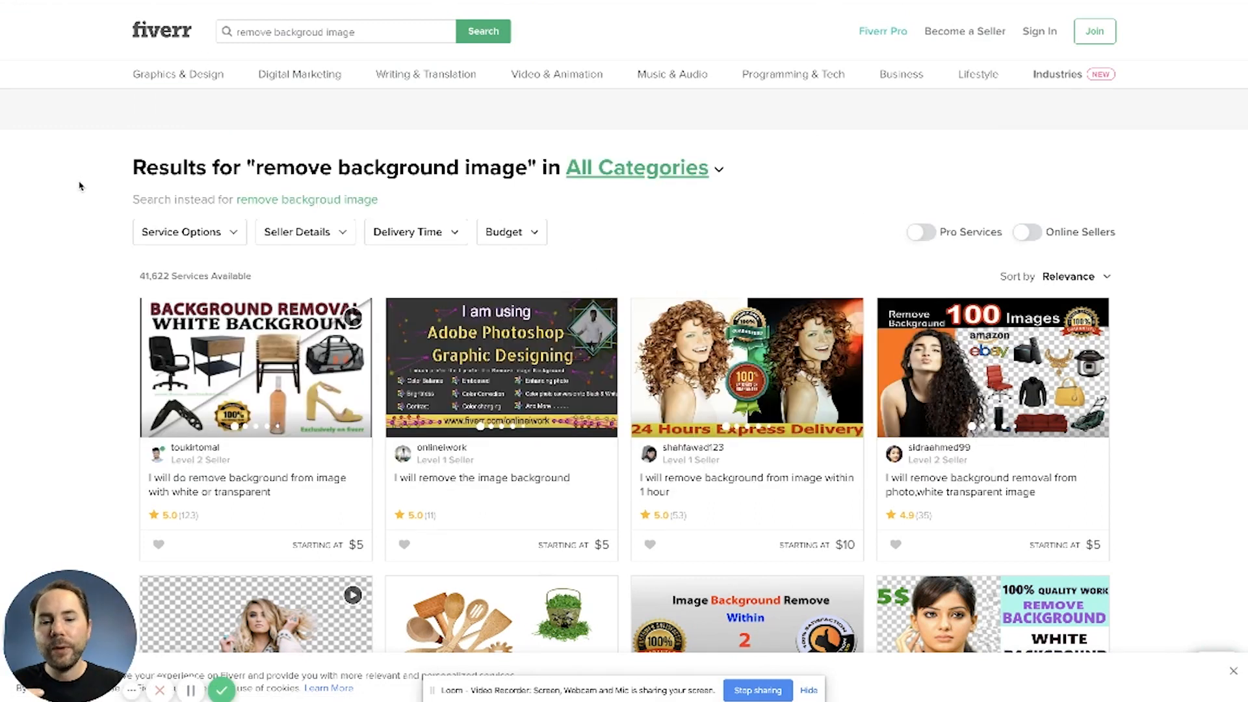
Step: Look over Fiverr's background removal services, then switch to the Google results for "remove background from image" and open remove.bg
scroll(80, 187, "down", 3)
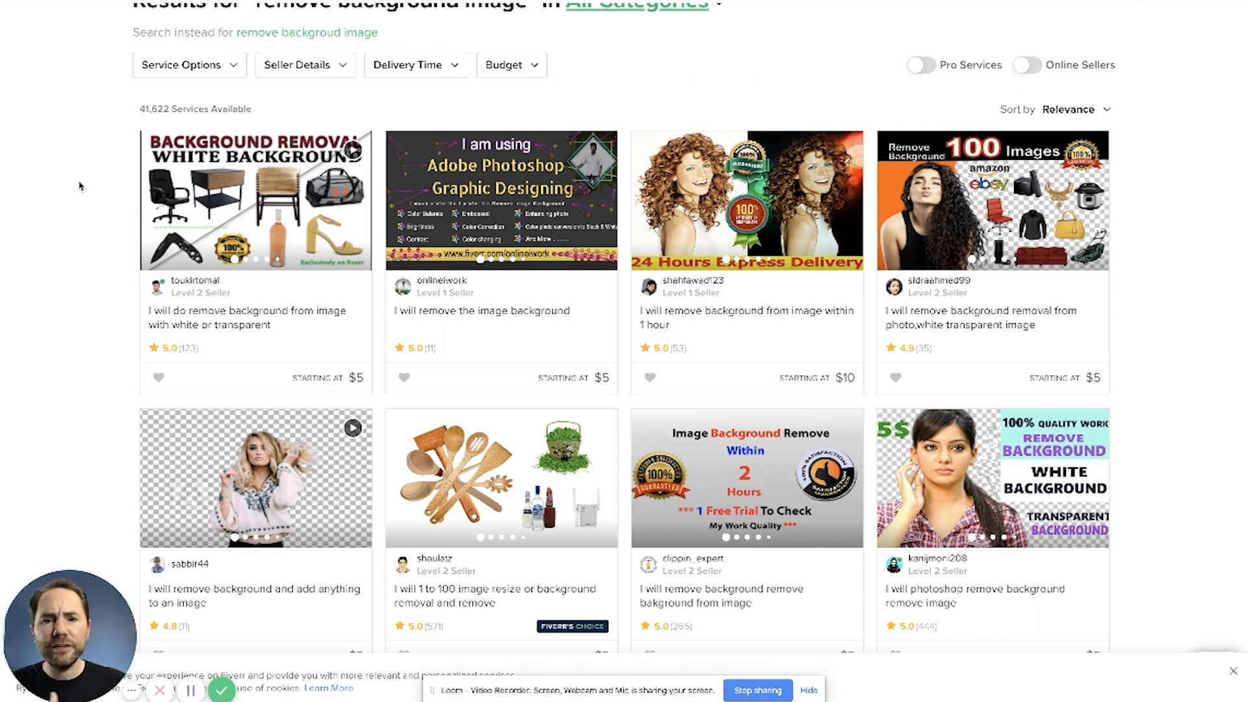
left_click(954, 358)
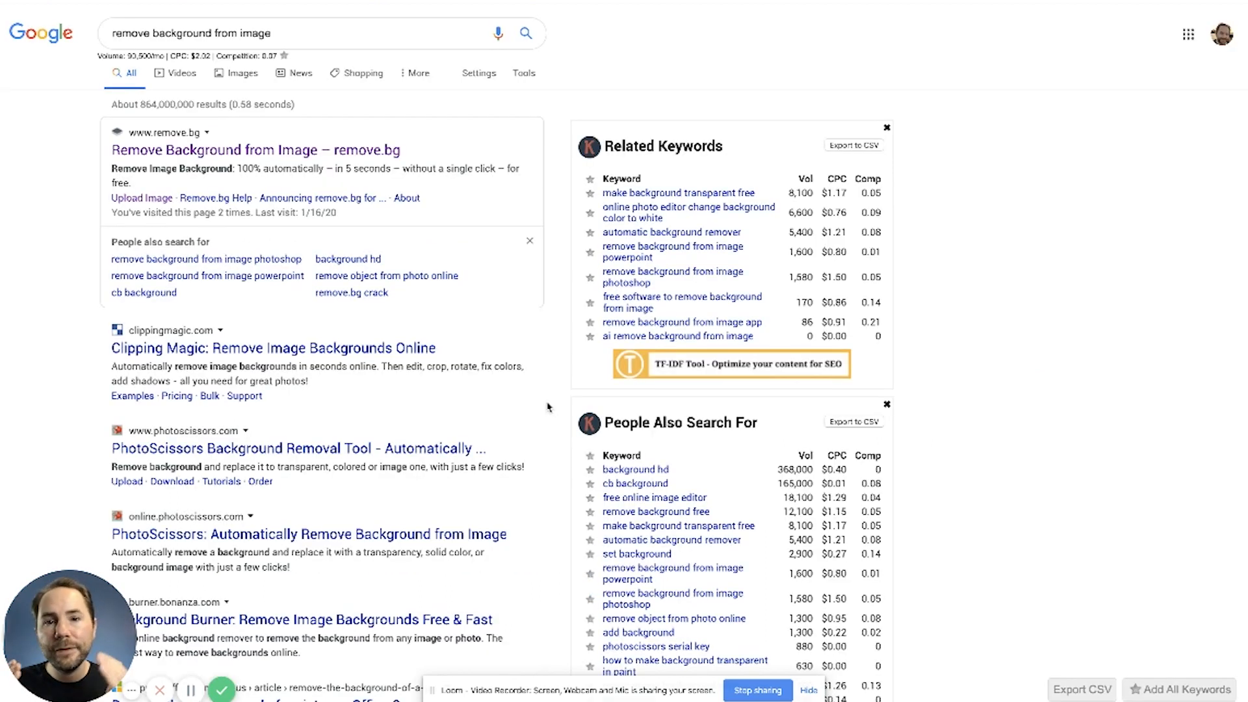
scroll(548, 407, "down", 6)
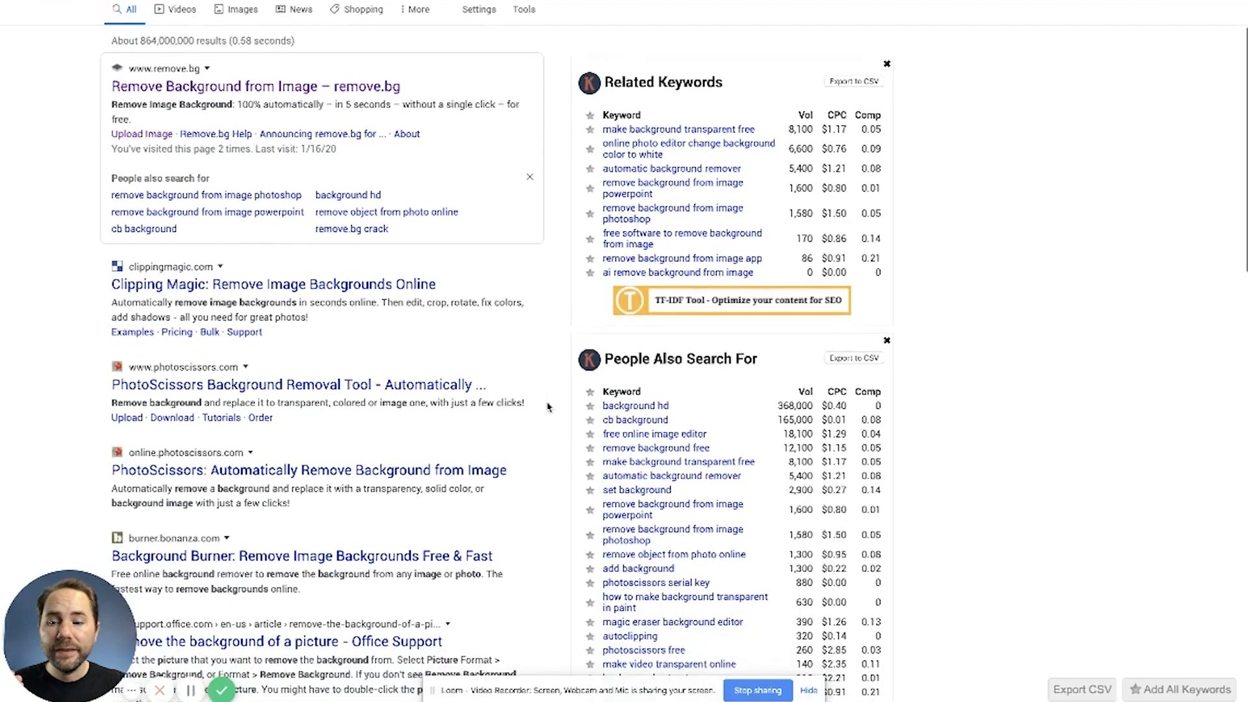
scroll(548, 407, "up", 6)
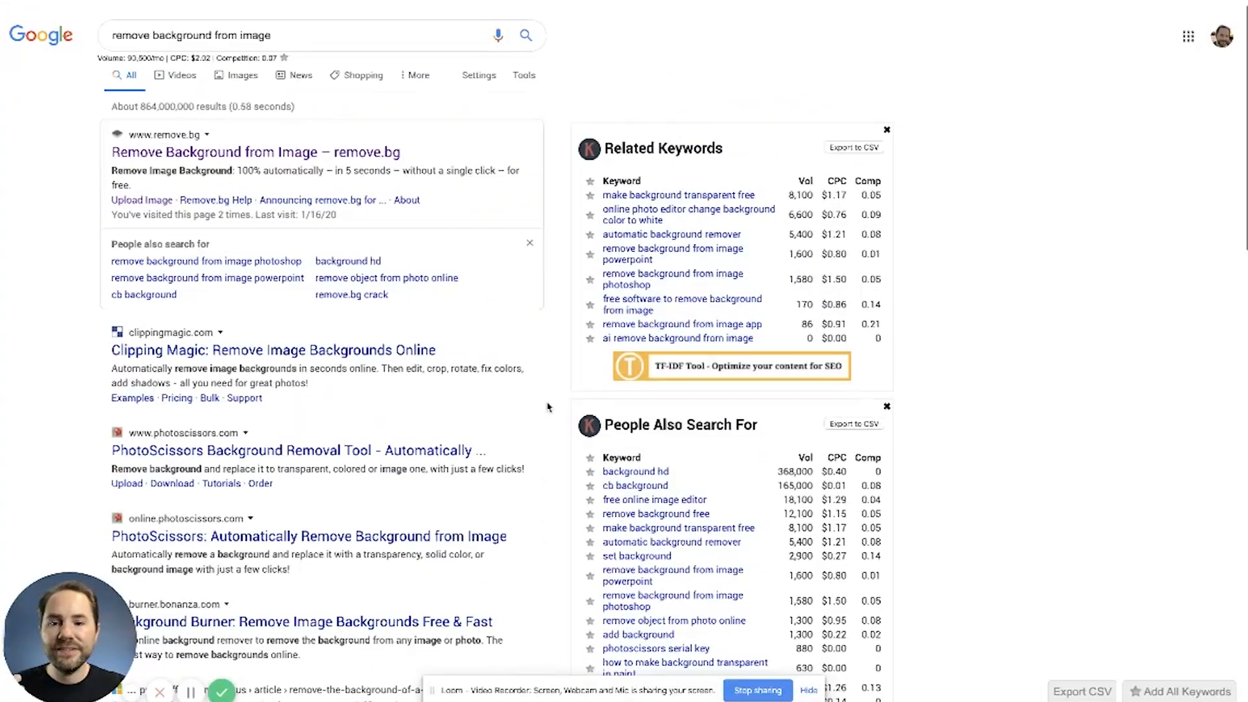
left_click(262, 153)
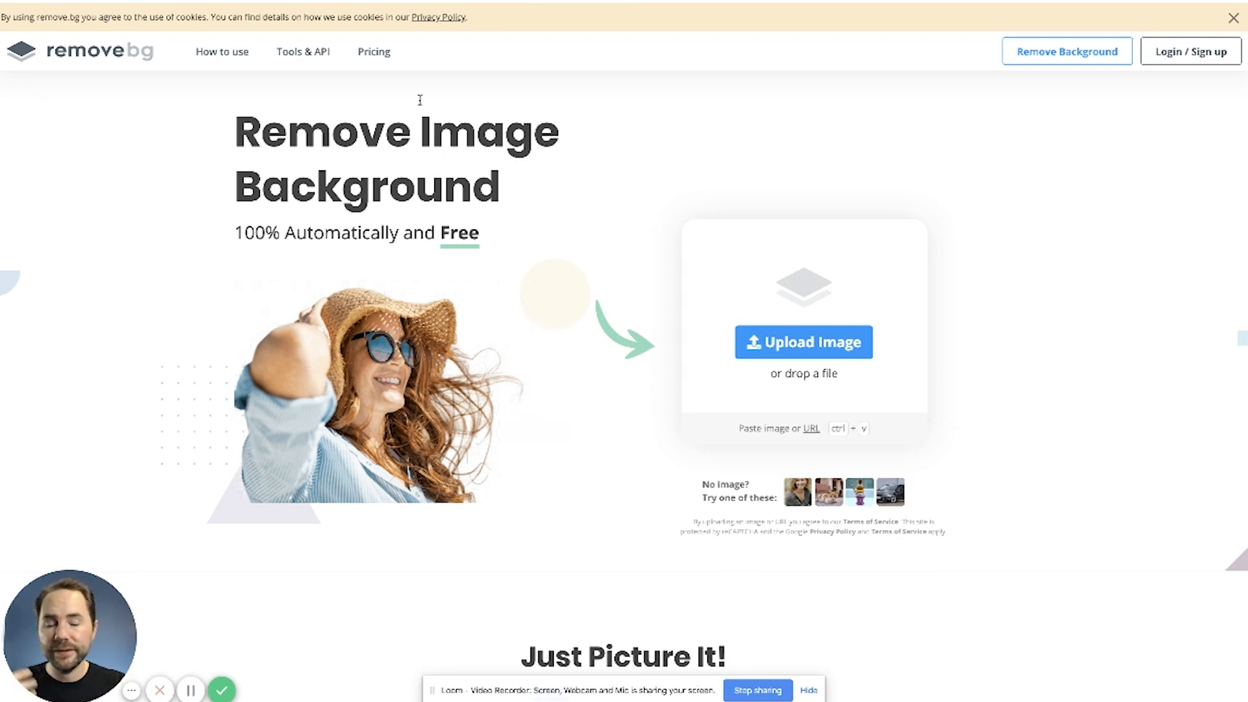
Step: Upload DSC00244.JPG from the Documents folder to remove.bg to remove its background
left_click(819, 355)
left_click(649, 416)
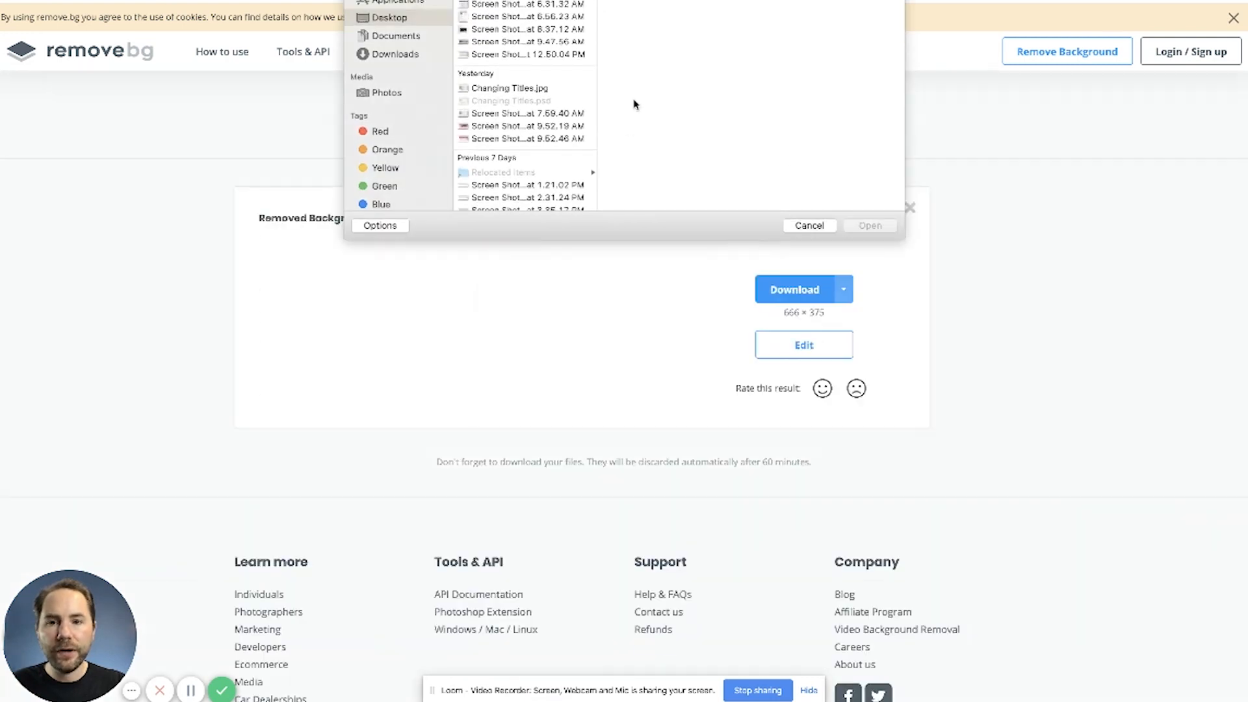
left_click(392, 42)
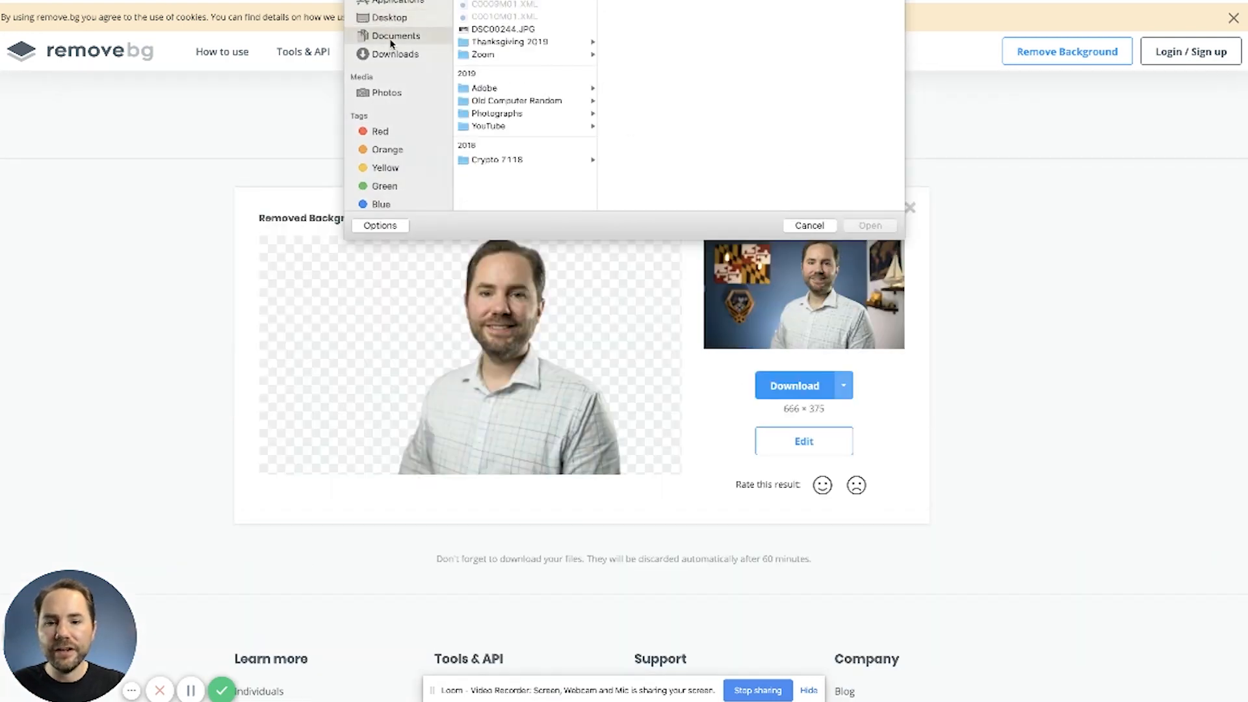
left_click(504, 31)
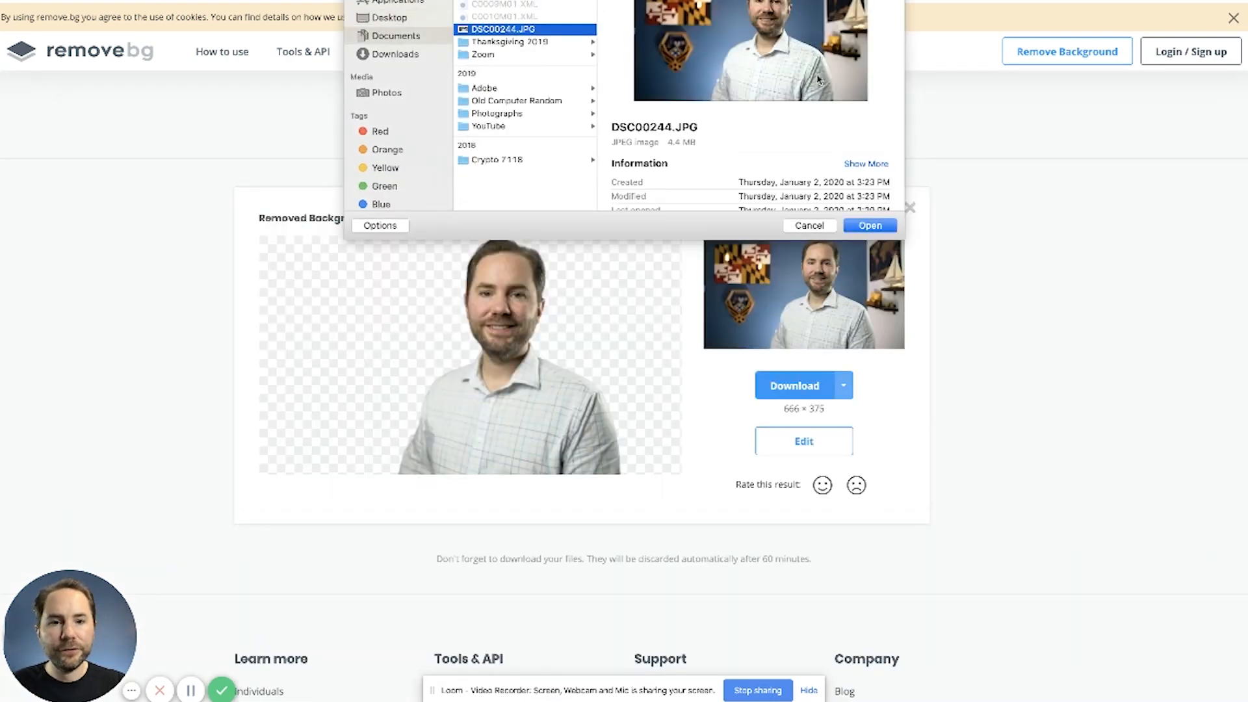
left_click(870, 228)
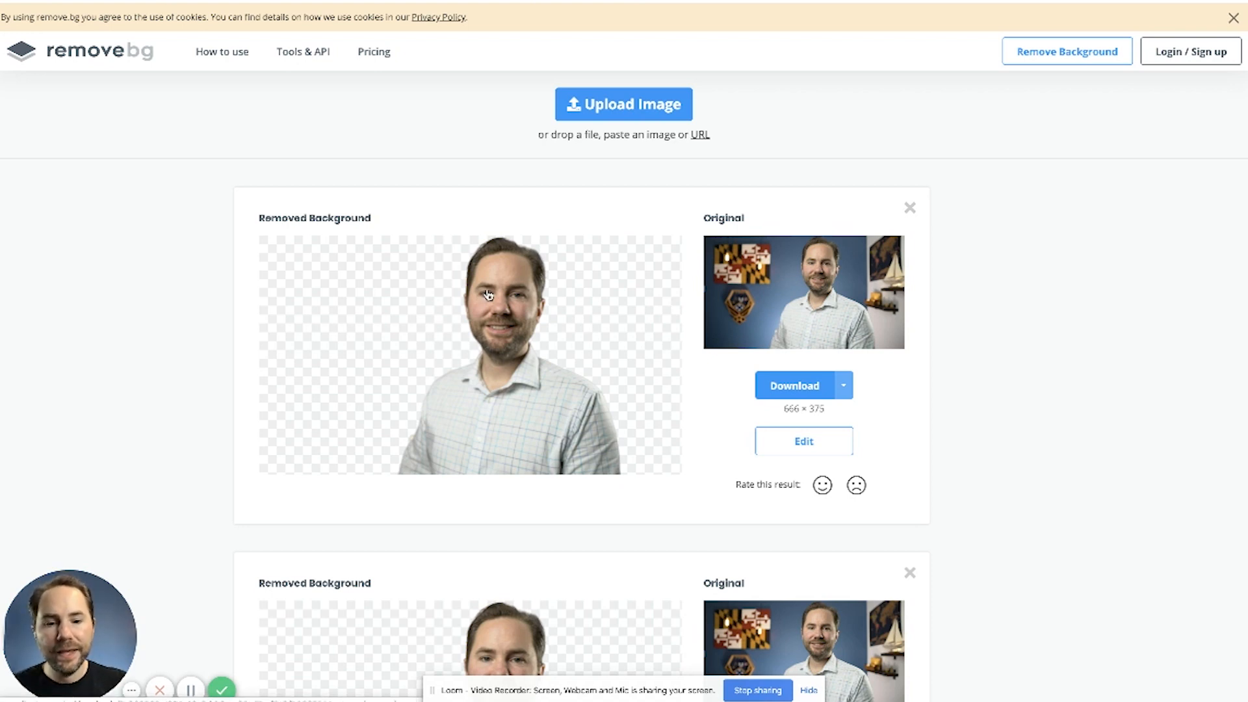
Step: View the full image (3936 × 2216) download options for the background-removed photo and close them without downloading
left_click(845, 386)
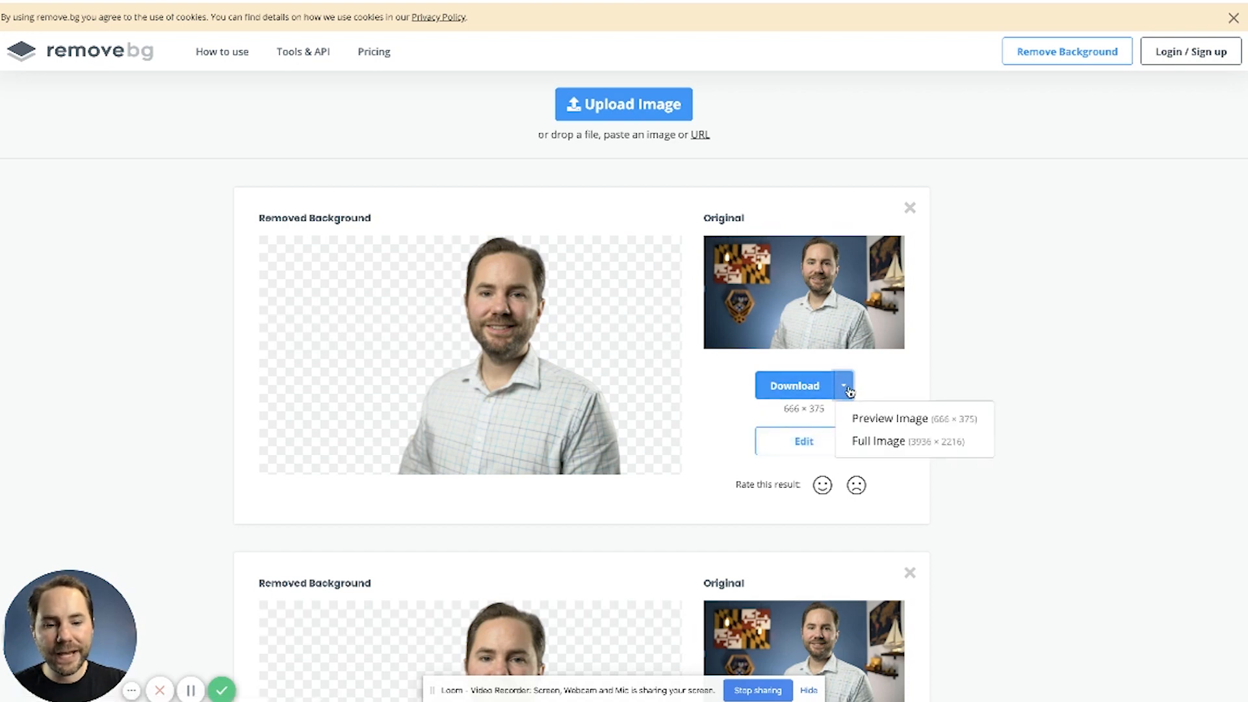
left_click(871, 442)
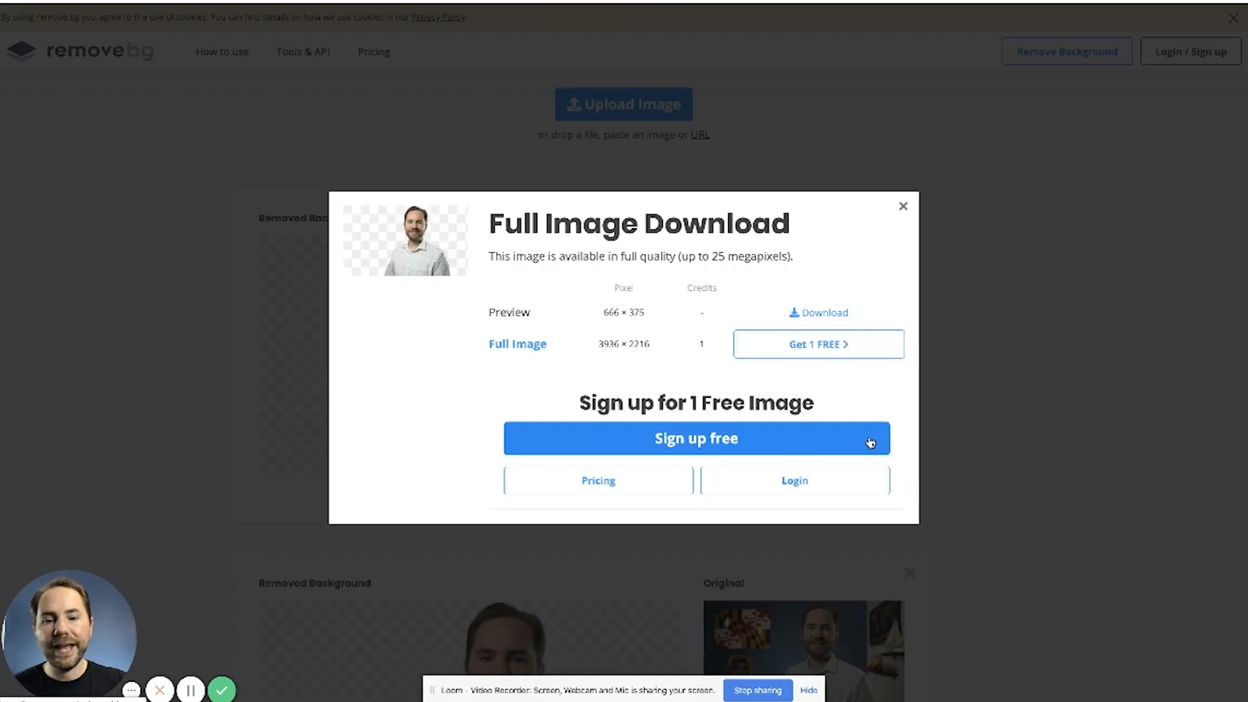
left_click(903, 207)
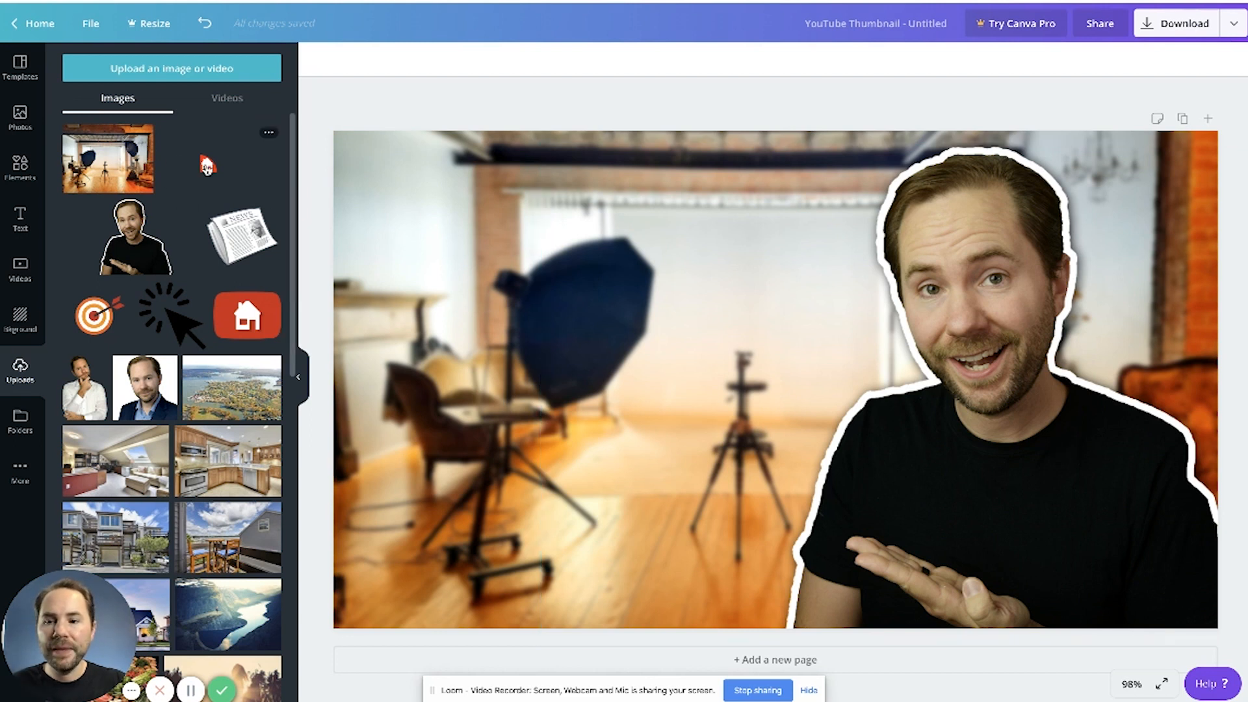
Step: Switch back to Canva and place the uploaded red house logo in the bottom-left corner of the thumbnail
left_click_drag(206, 164, 389, 579)
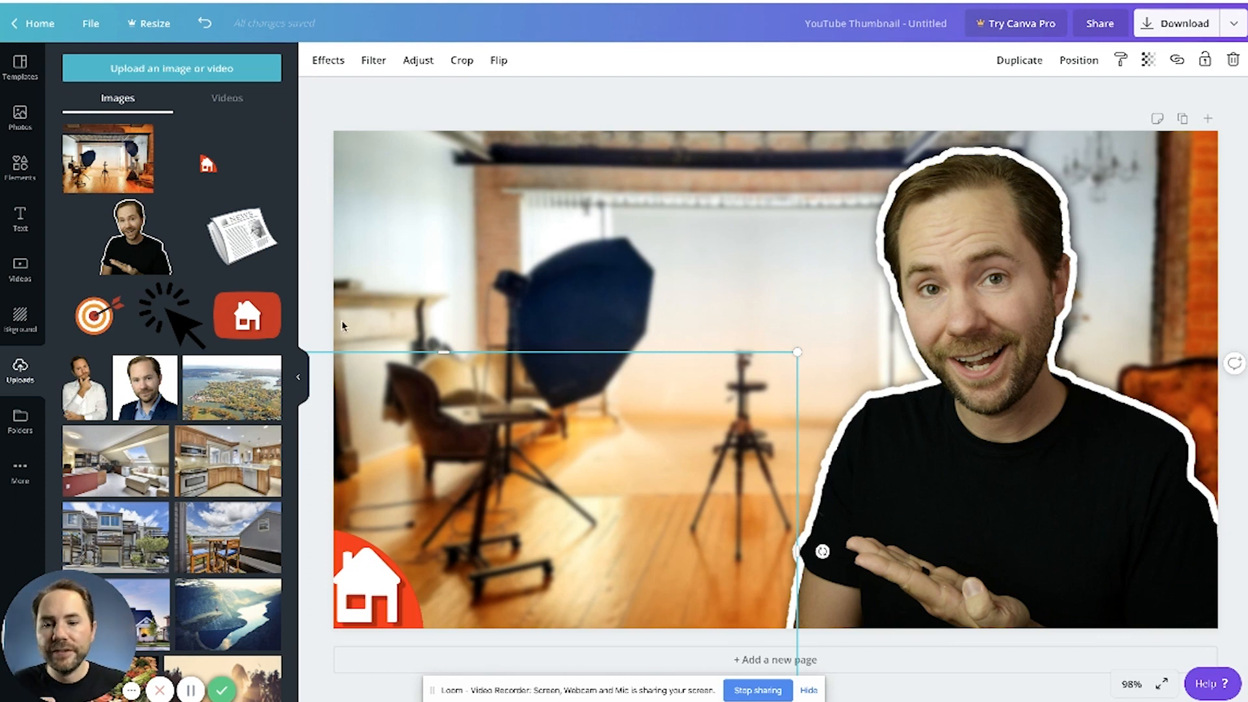
left_click(318, 262)
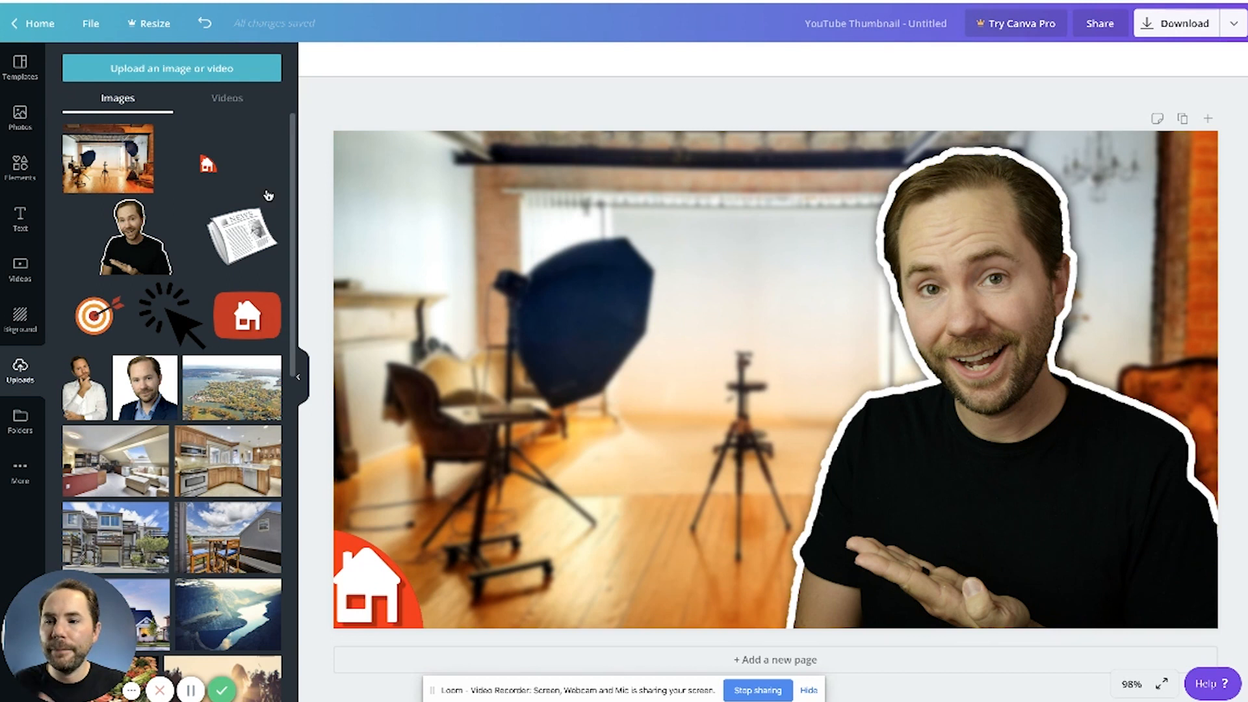
Step: Add the "Happy Kwanzaa" font combination to the thumbnail and delete its script signature line
left_click(21, 214)
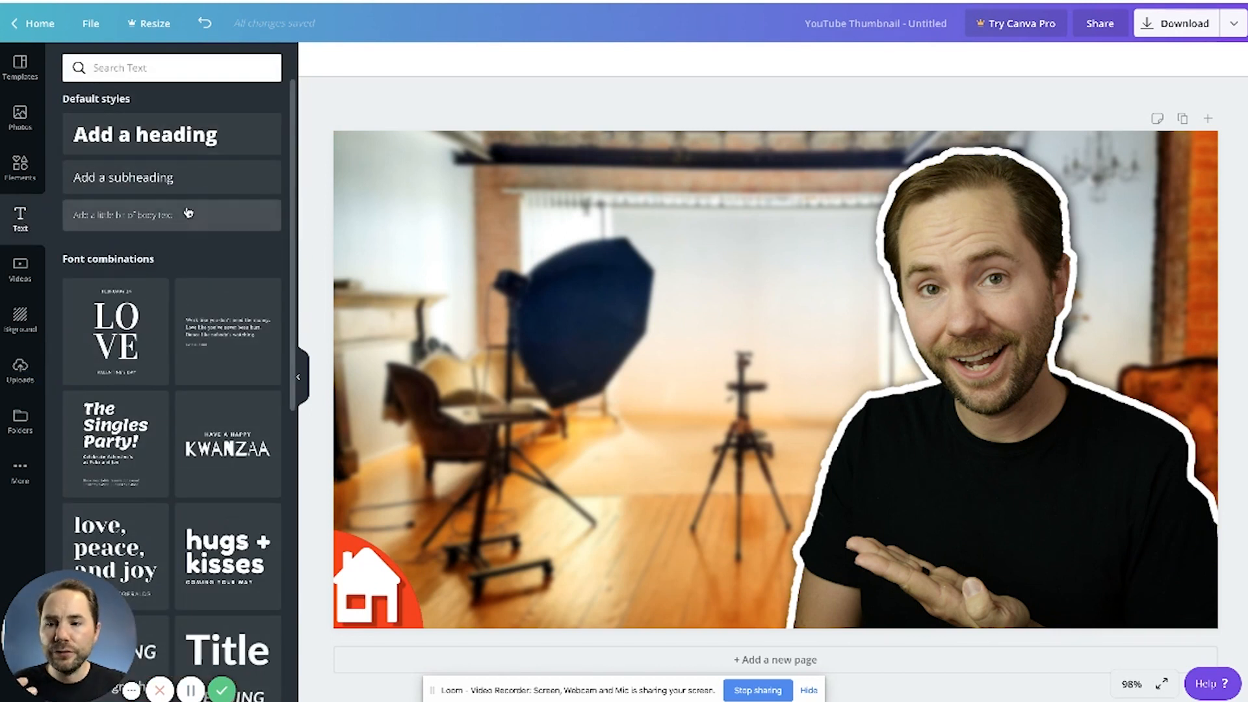
scroll(223, 248, "down", 15)
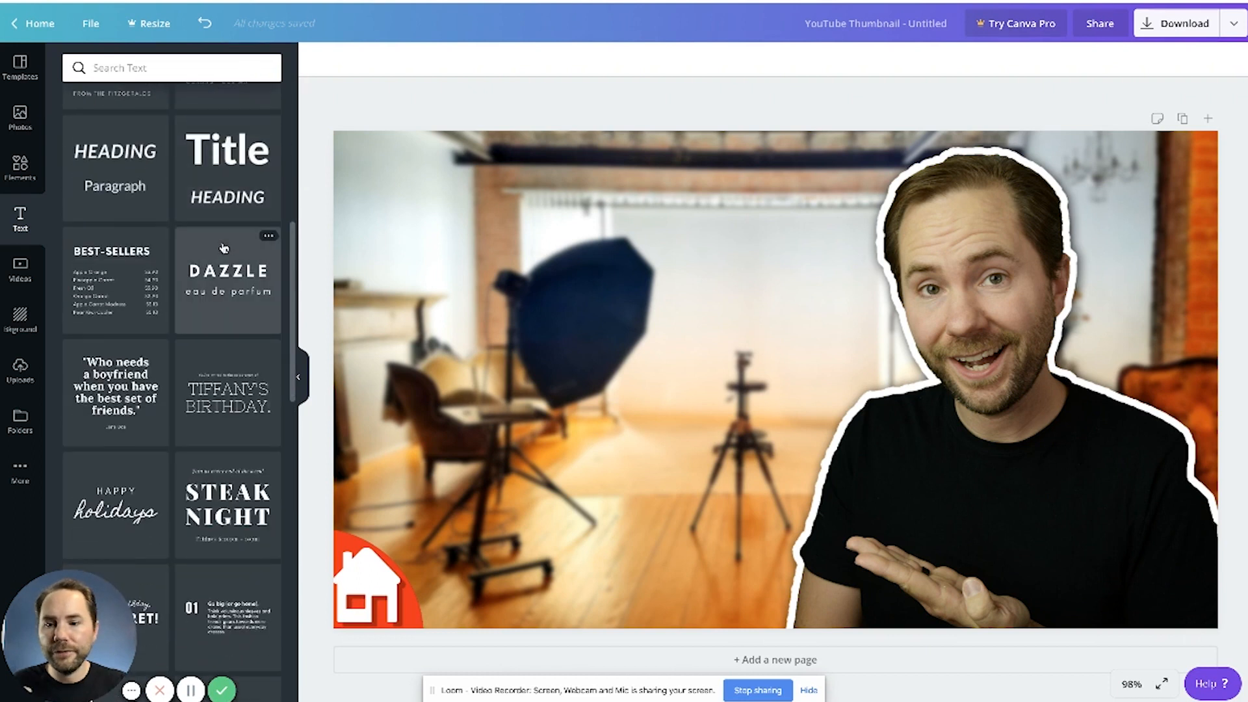
scroll(223, 248, "down", 10)
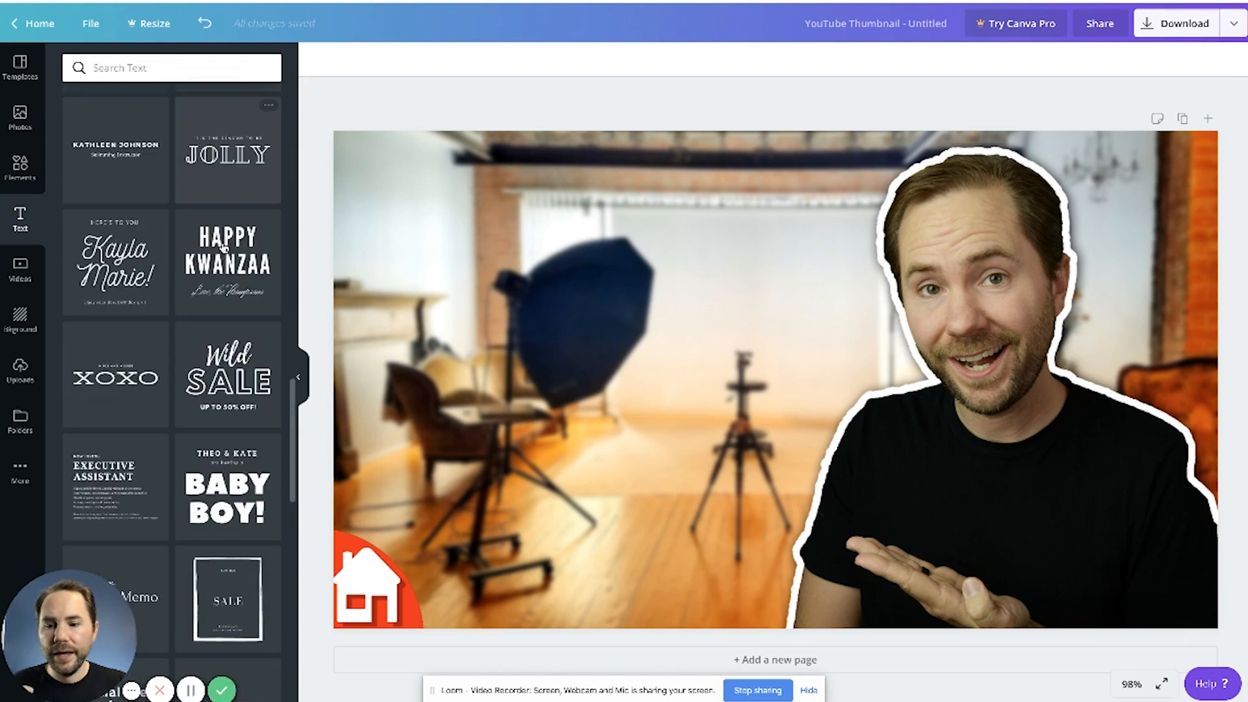
left_click_drag(184, 232, 449, 202)
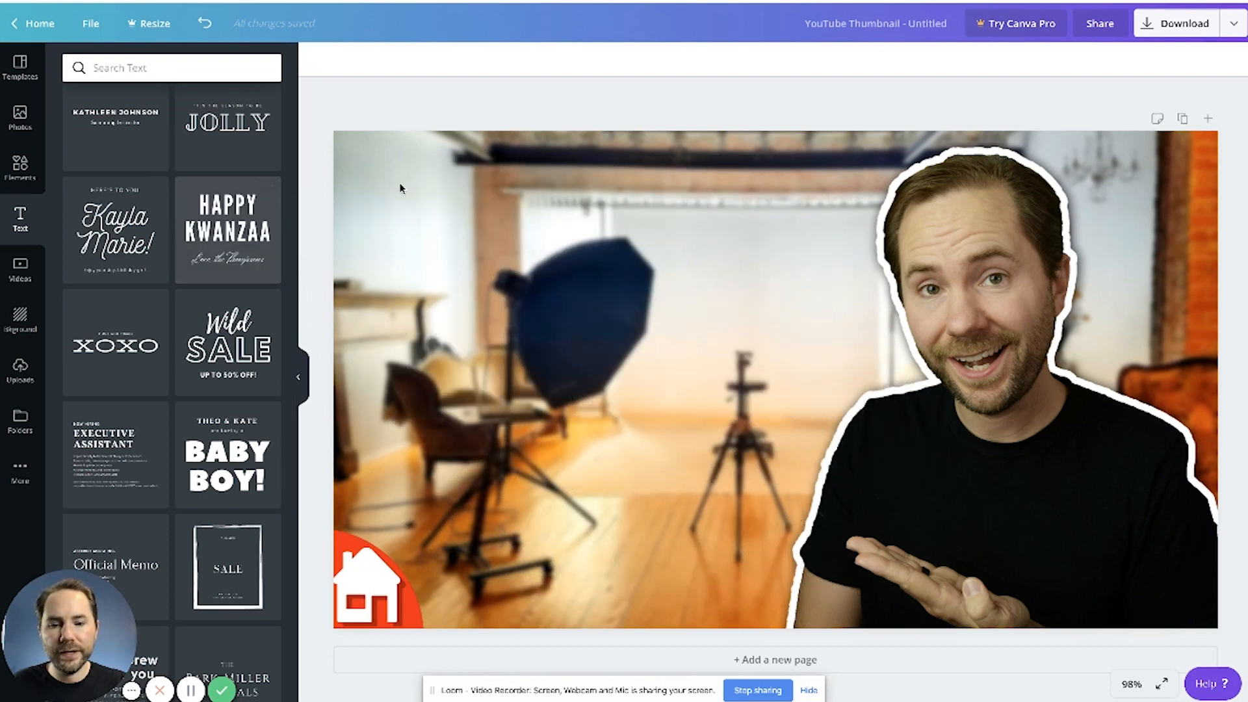
left_click(581, 514)
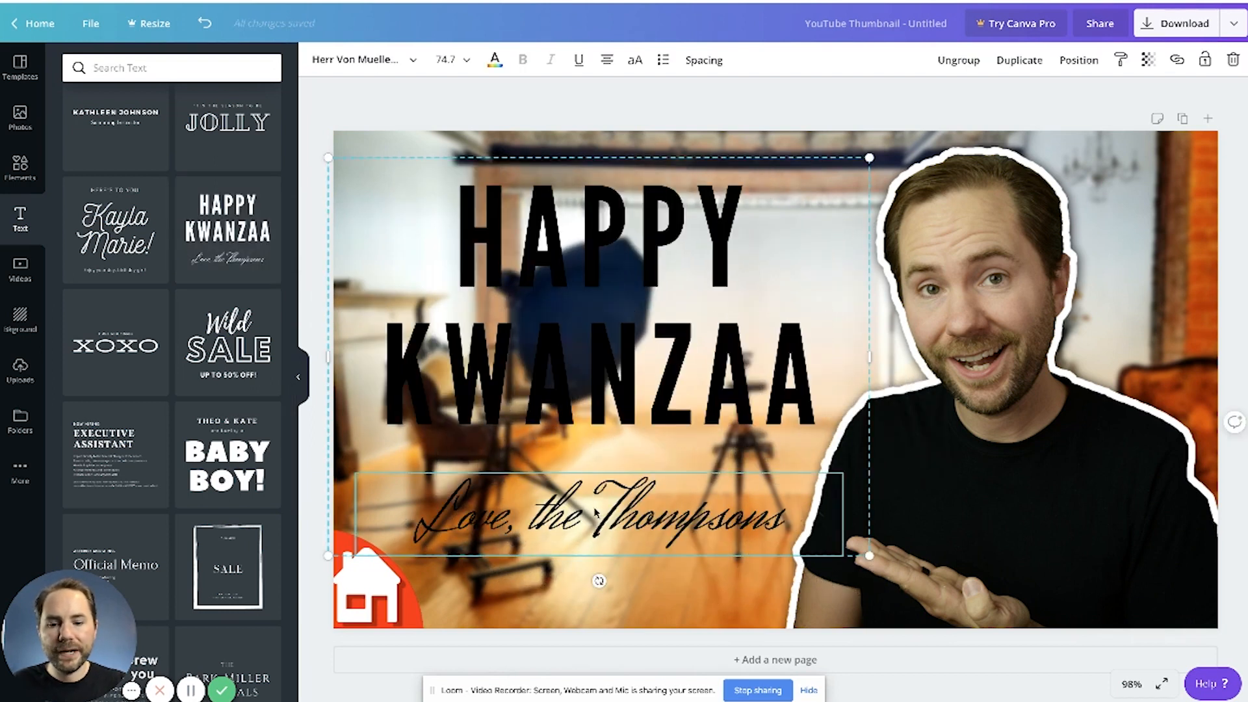
key("Delete")
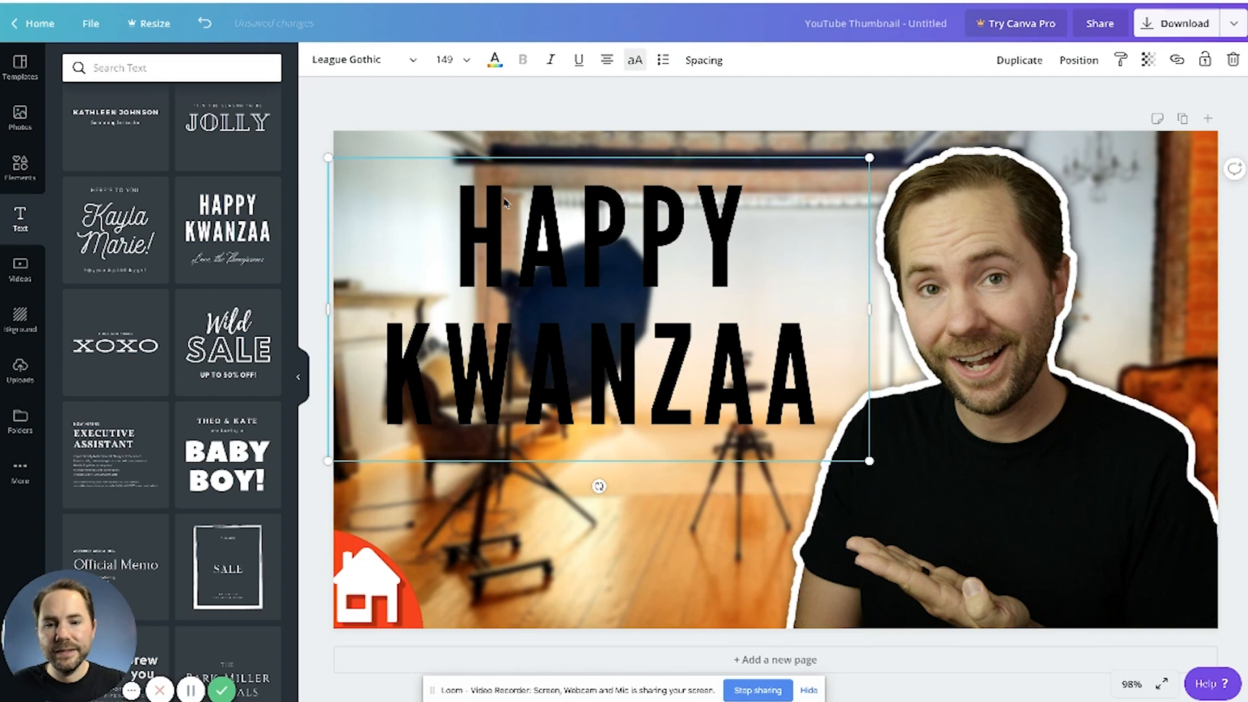
Step: Replace the placeholder heading with "MAKE THIS" and "THUMBNAIL" on two lines
left_click_drag(469, 215, 831, 423)
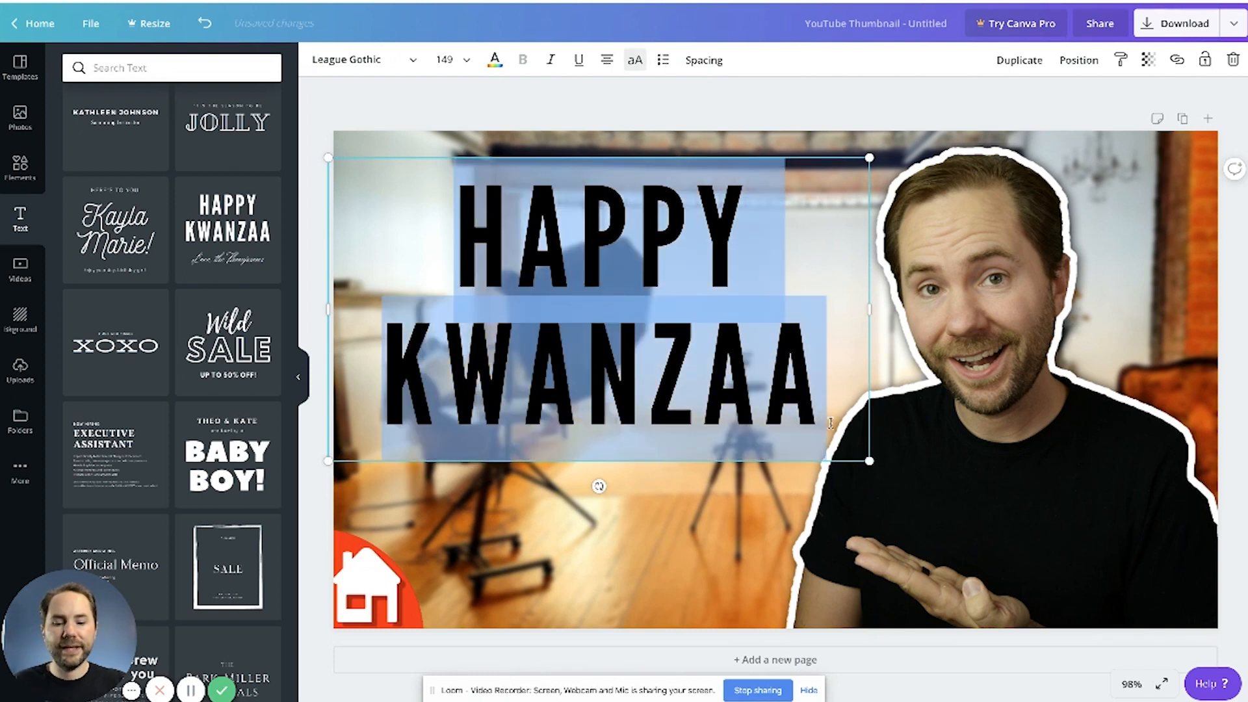
type("MAKE THIS")
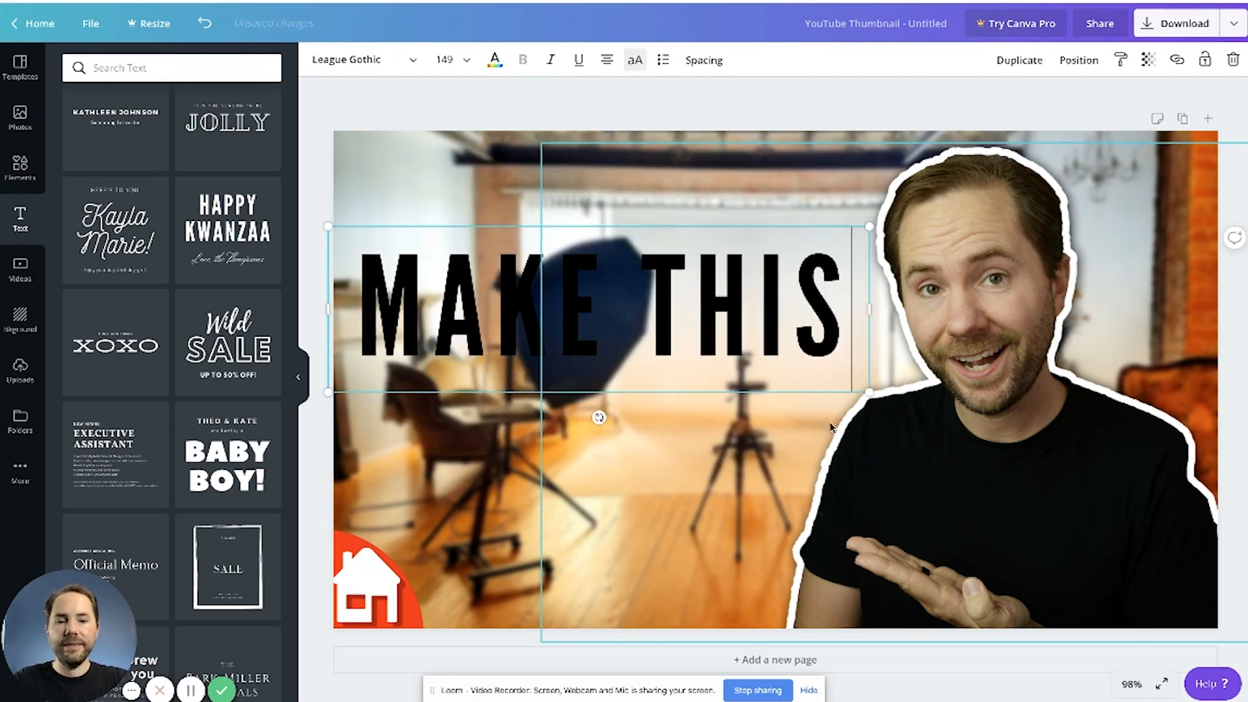
key("Return")
type("THUMBNAIL")
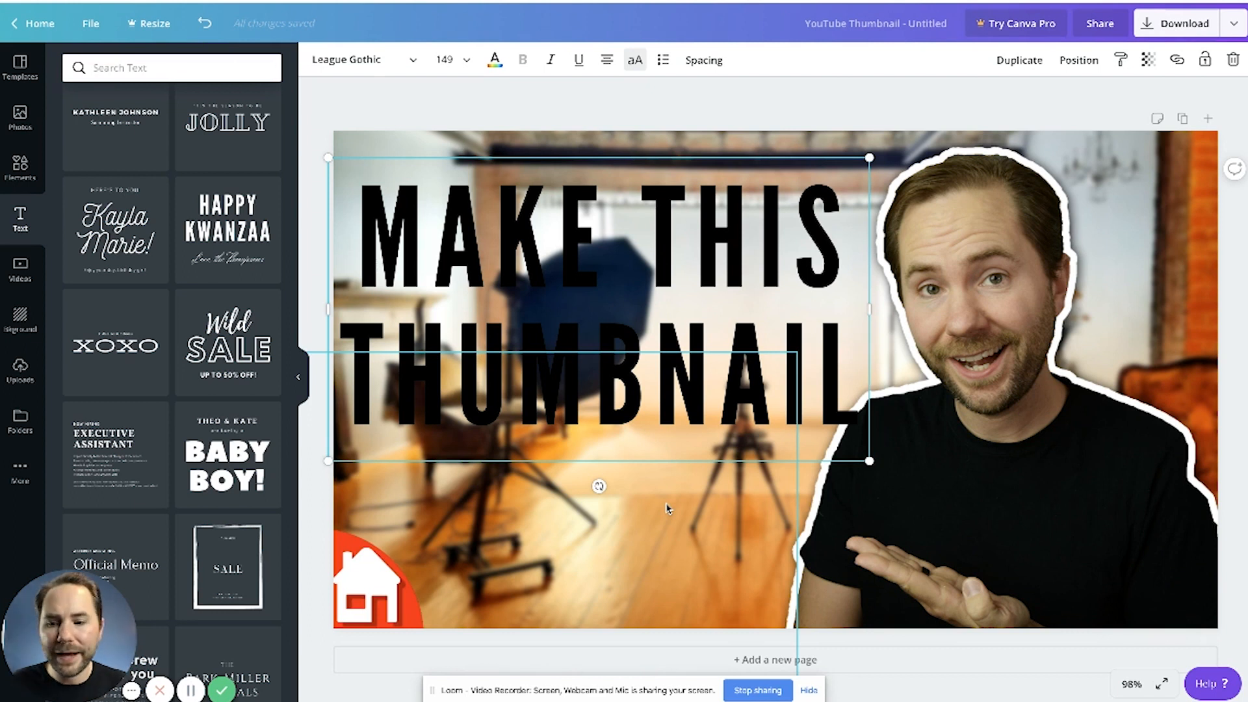
Step: Try purple, light orange and other colors on the headline text, settling on white
left_click(592, 286)
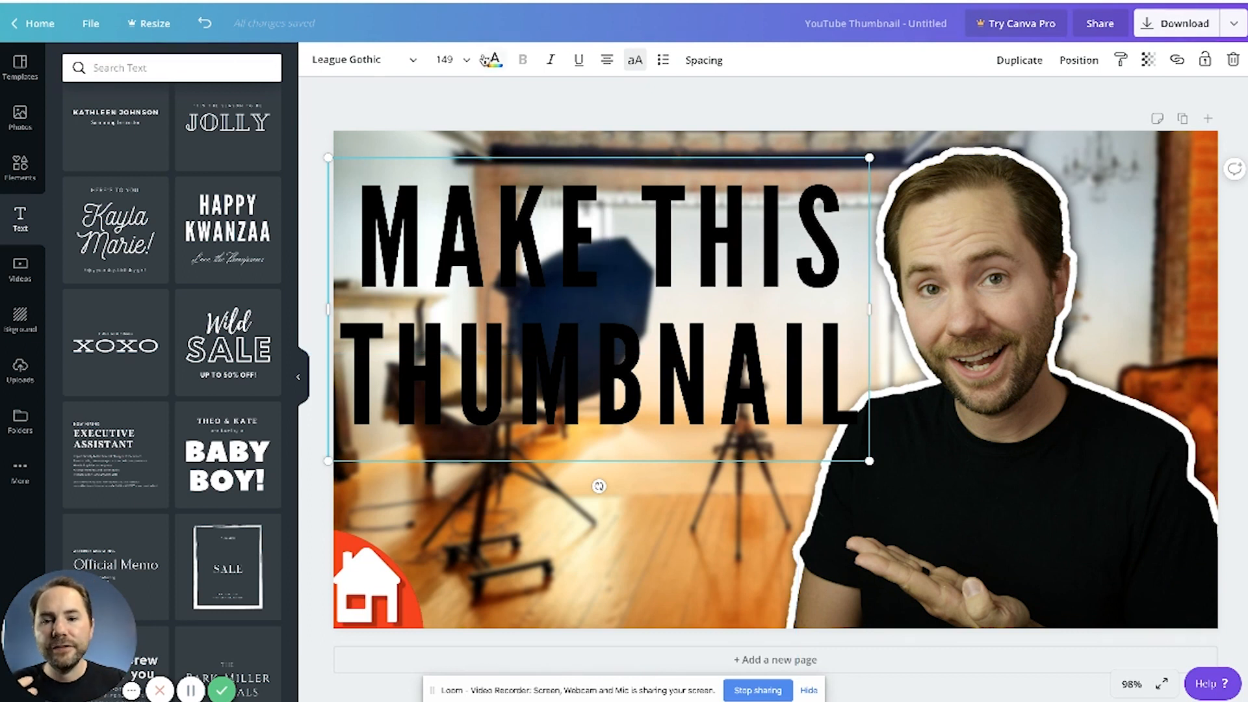
left_click(495, 59)
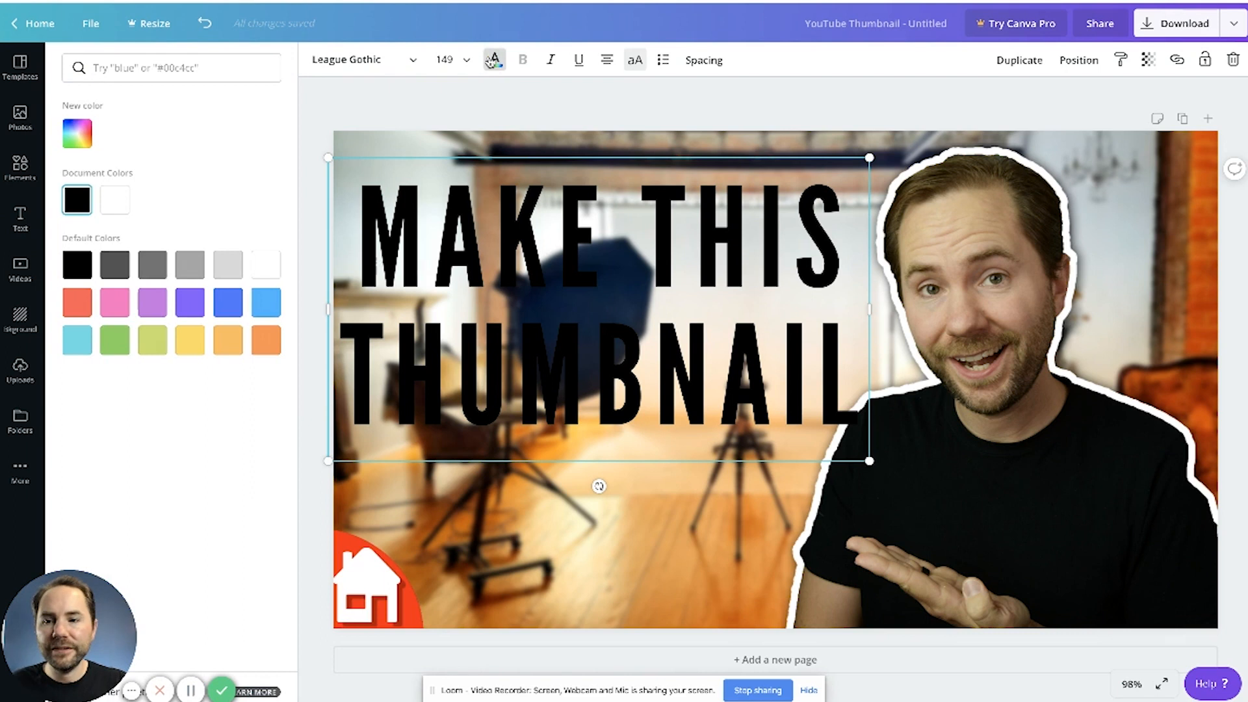
left_click(154, 303)
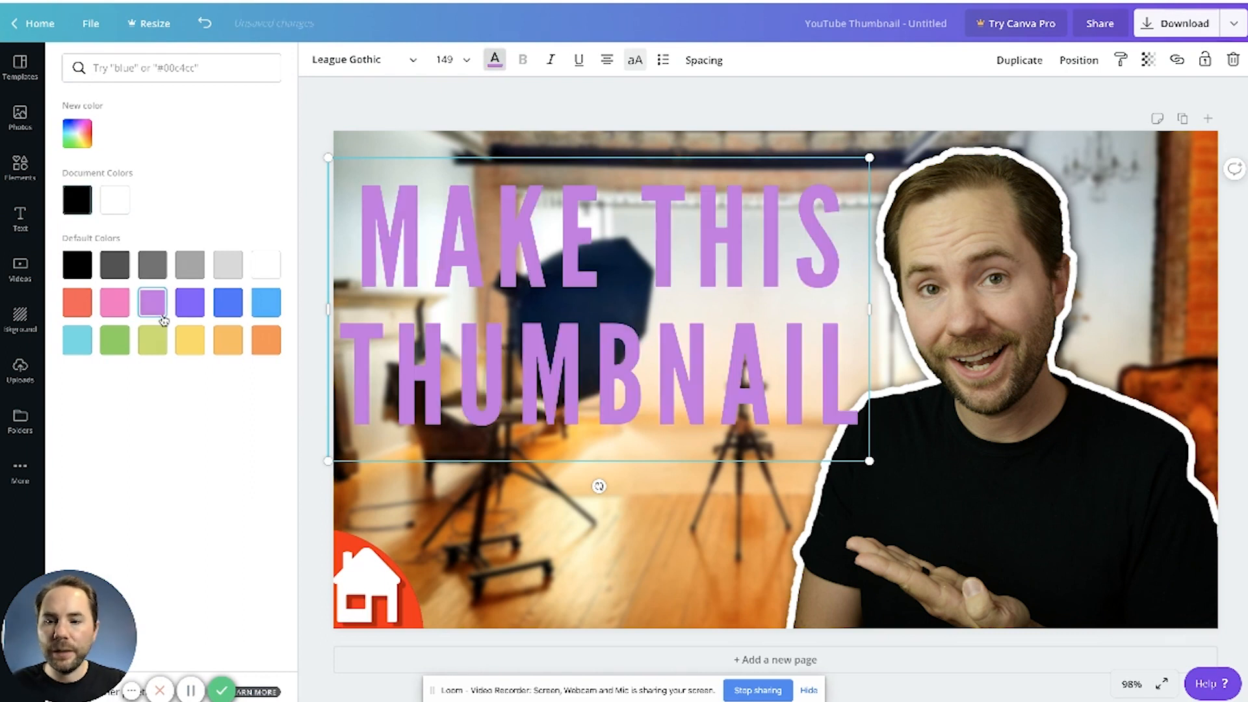
left_click(199, 310)
left_click(267, 303)
left_click(229, 348)
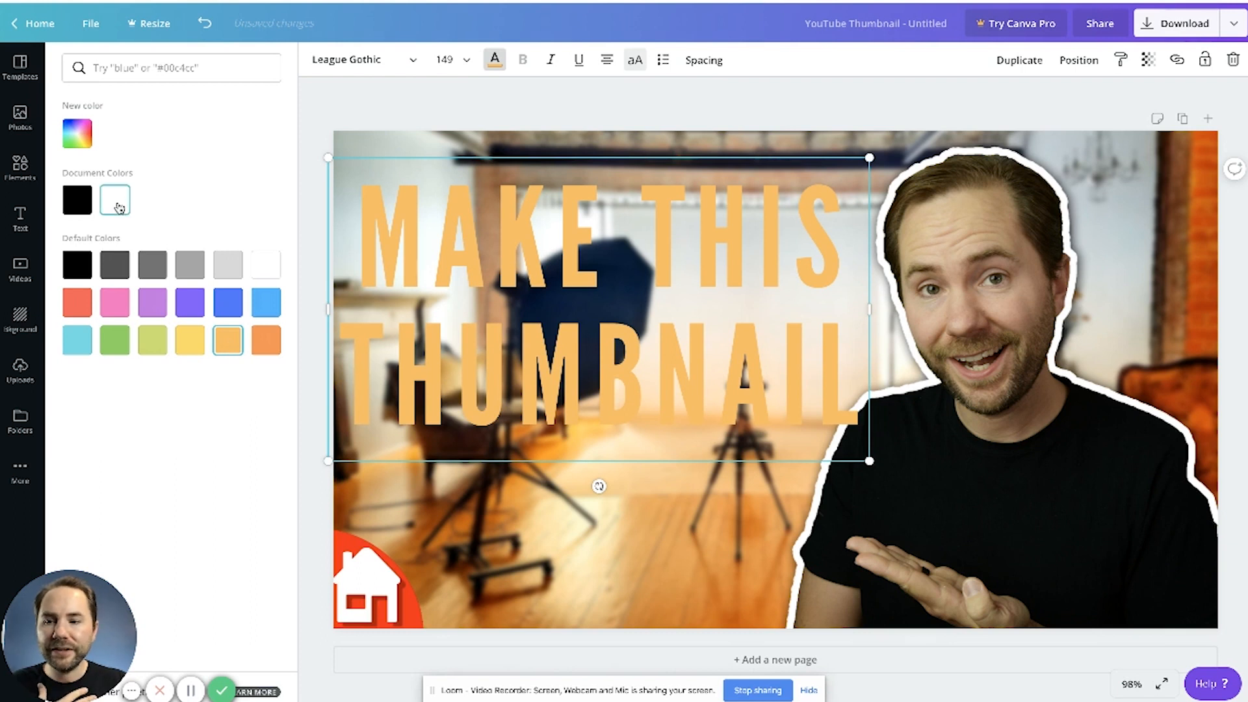
left_click(119, 207)
left_click(400, 138)
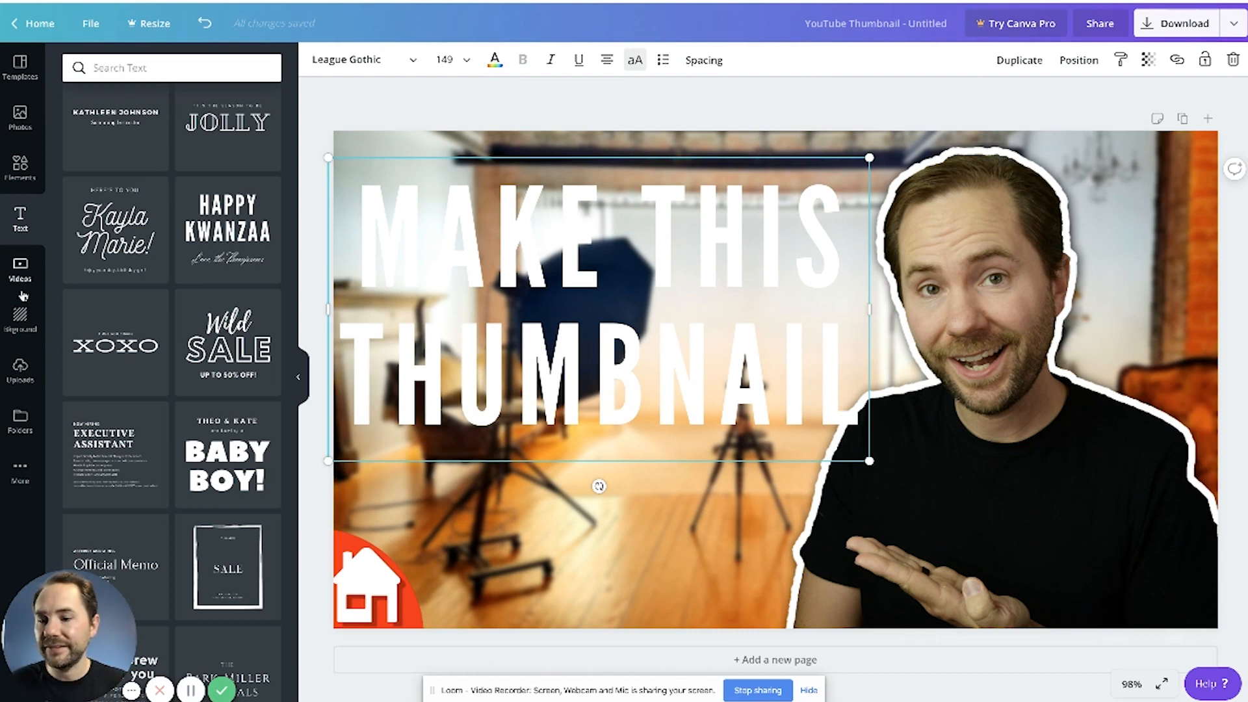
Step: Add a square shape and reshape it into a wide rectangle covering the headline from the thumbnail's left edge
left_click(22, 165)
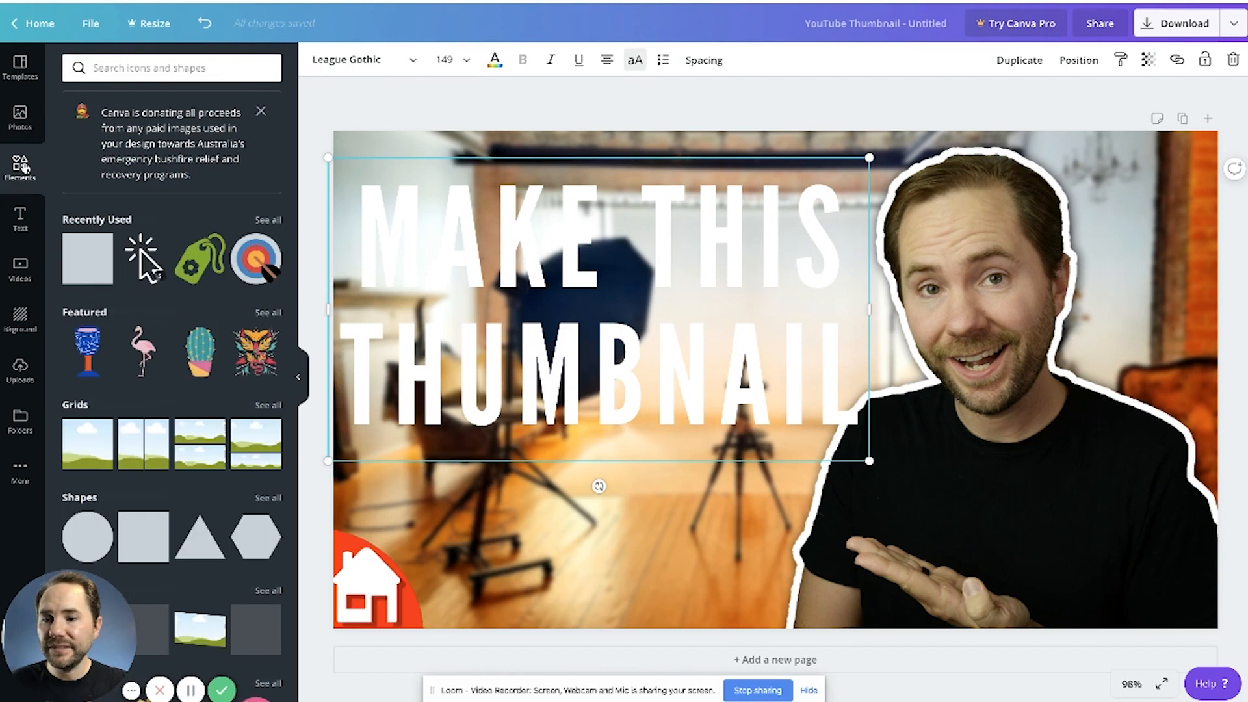
left_click(80, 260)
left_click_drag(646, 304, 403, 299)
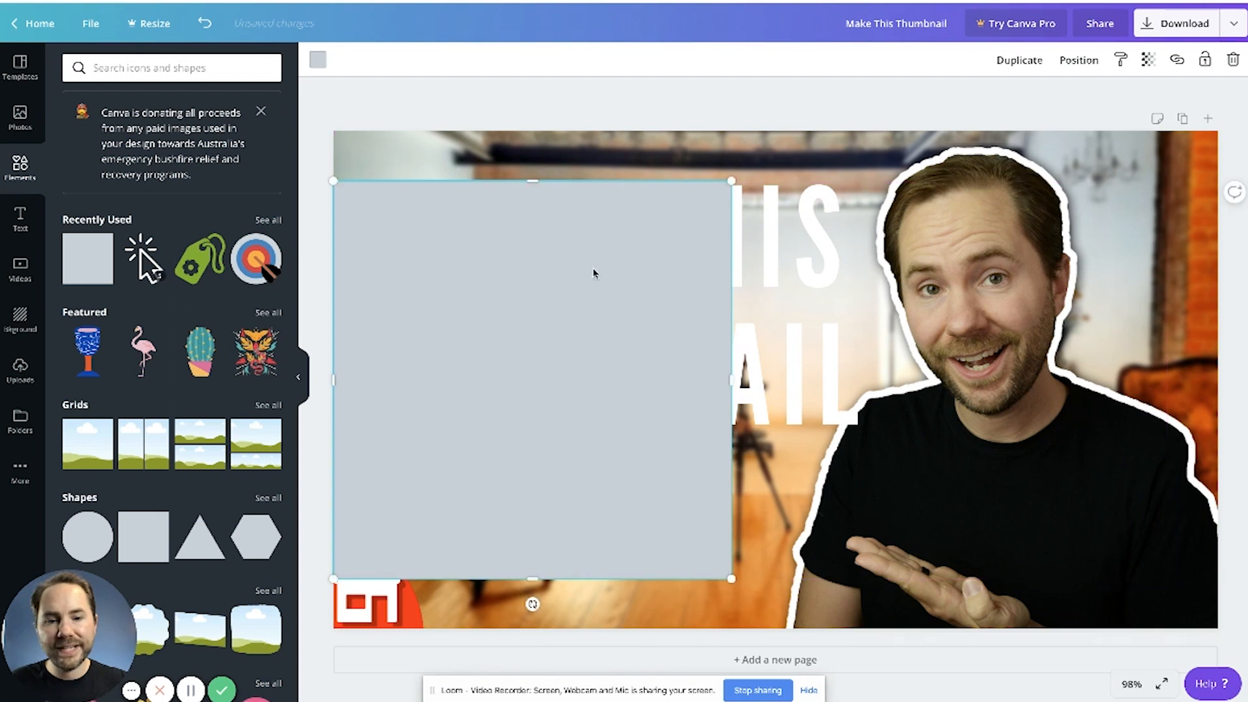
left_click_drag(738, 381, 868, 359)
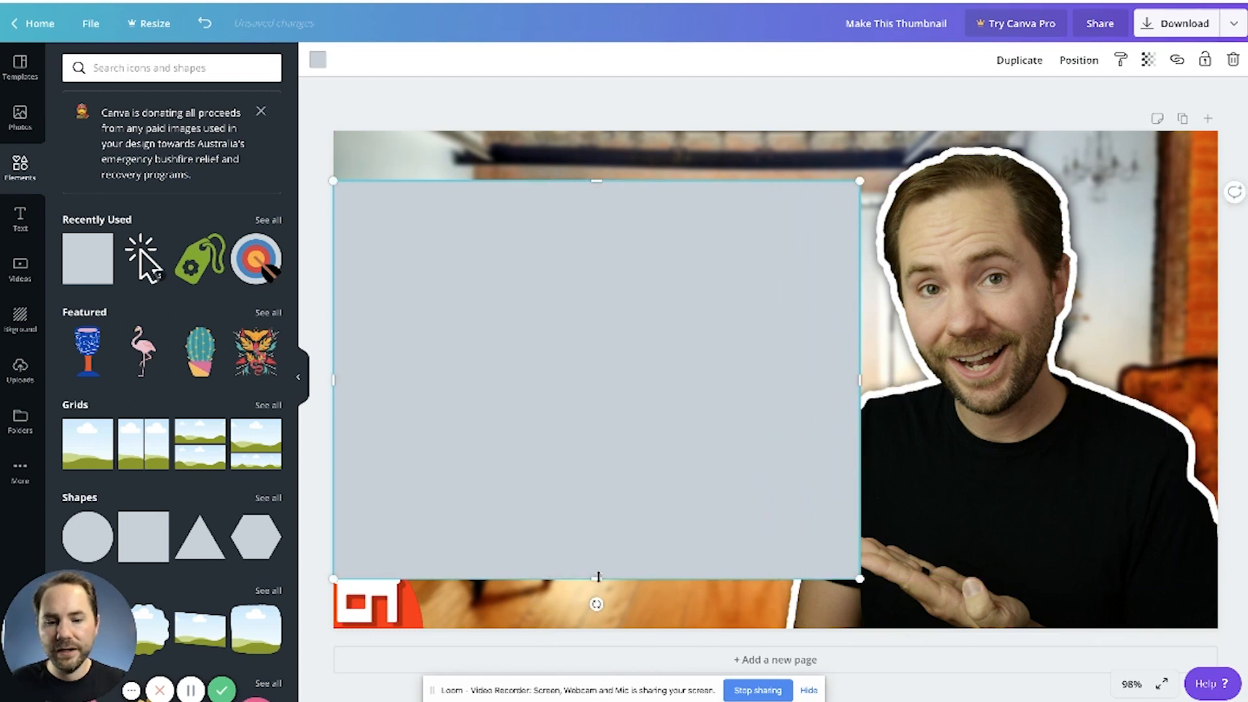
left_click_drag(593, 580, 612, 430)
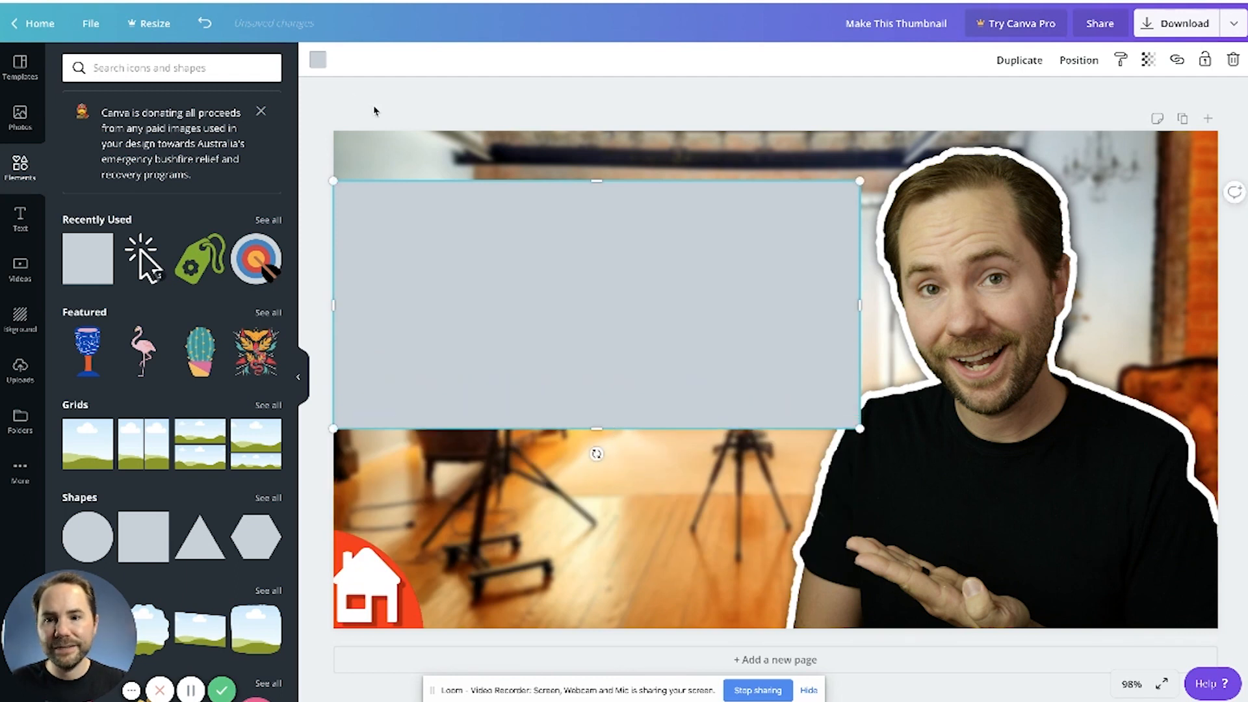
Step: Fill the rectangle with coral red and move it one layer backward, behind the headline text
left_click(318, 60)
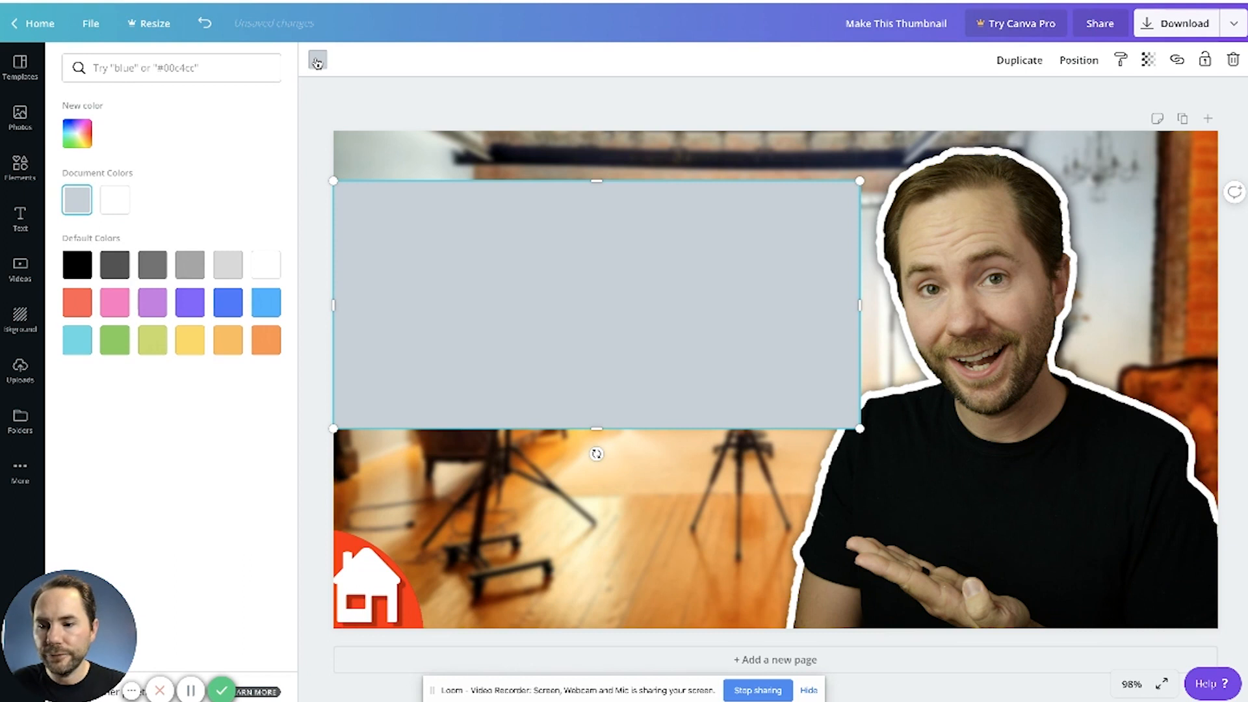
left_click(266, 341)
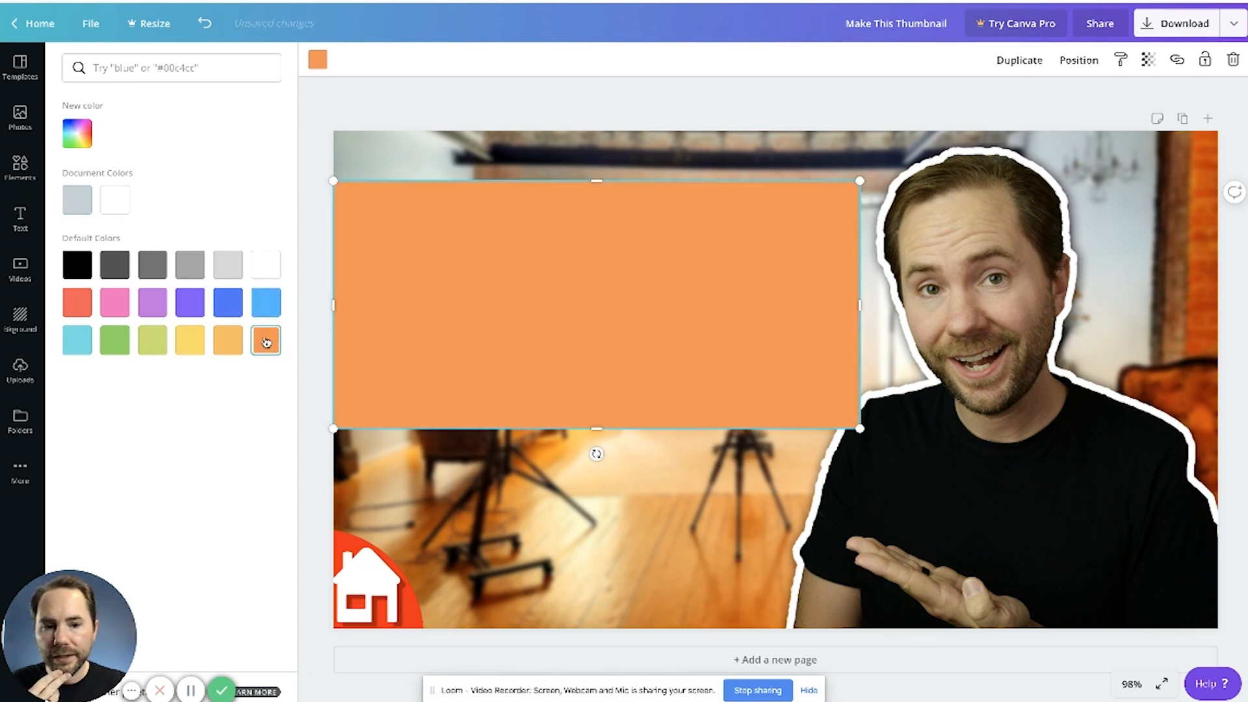
left_click(77, 302)
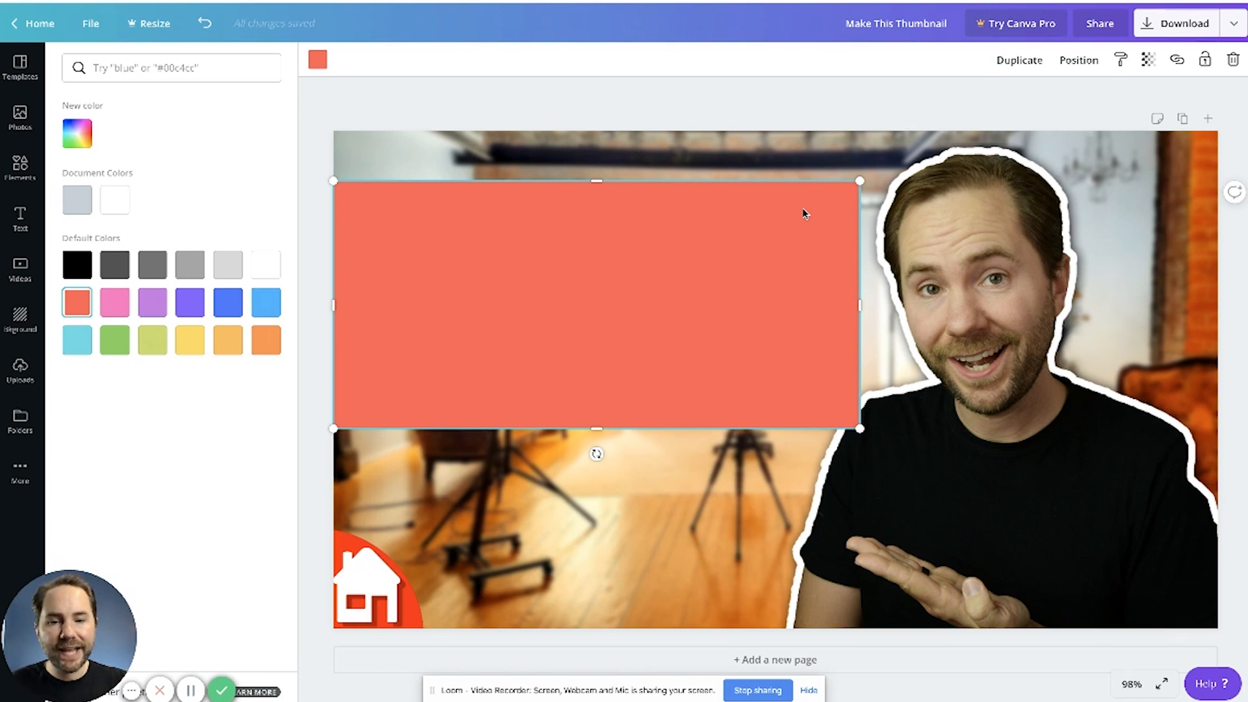
left_click(1080, 61)
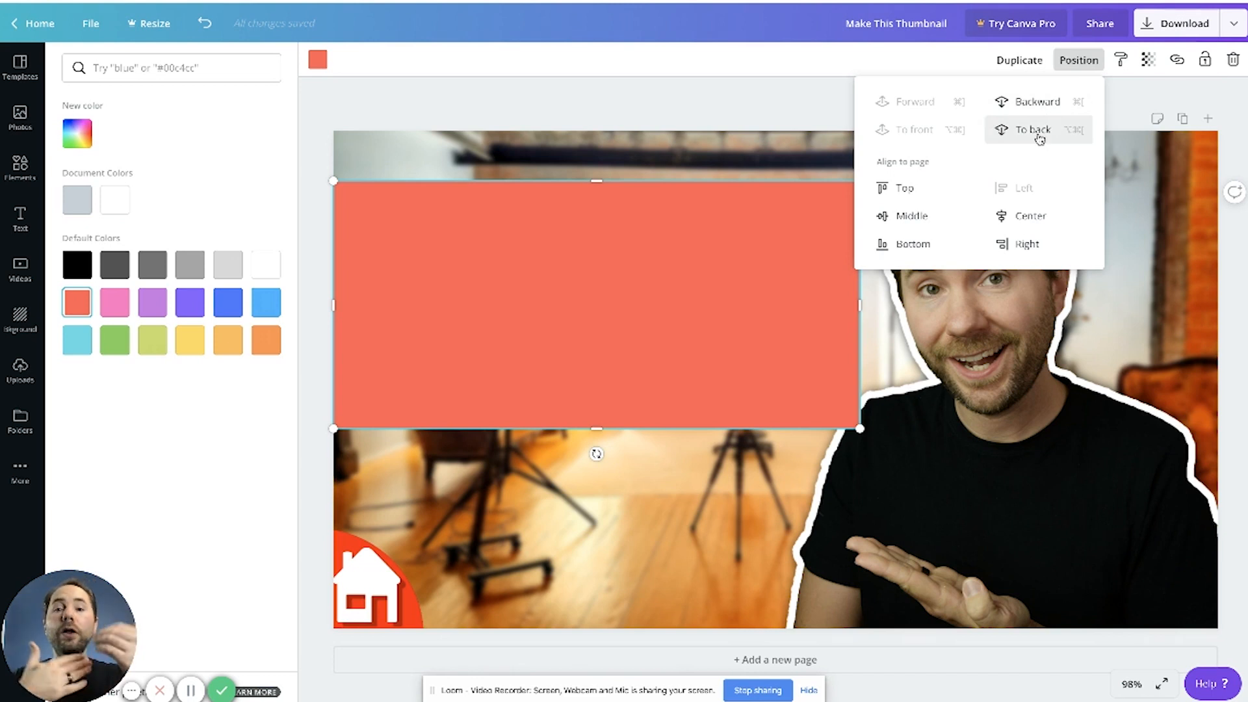
left_click(1054, 104)
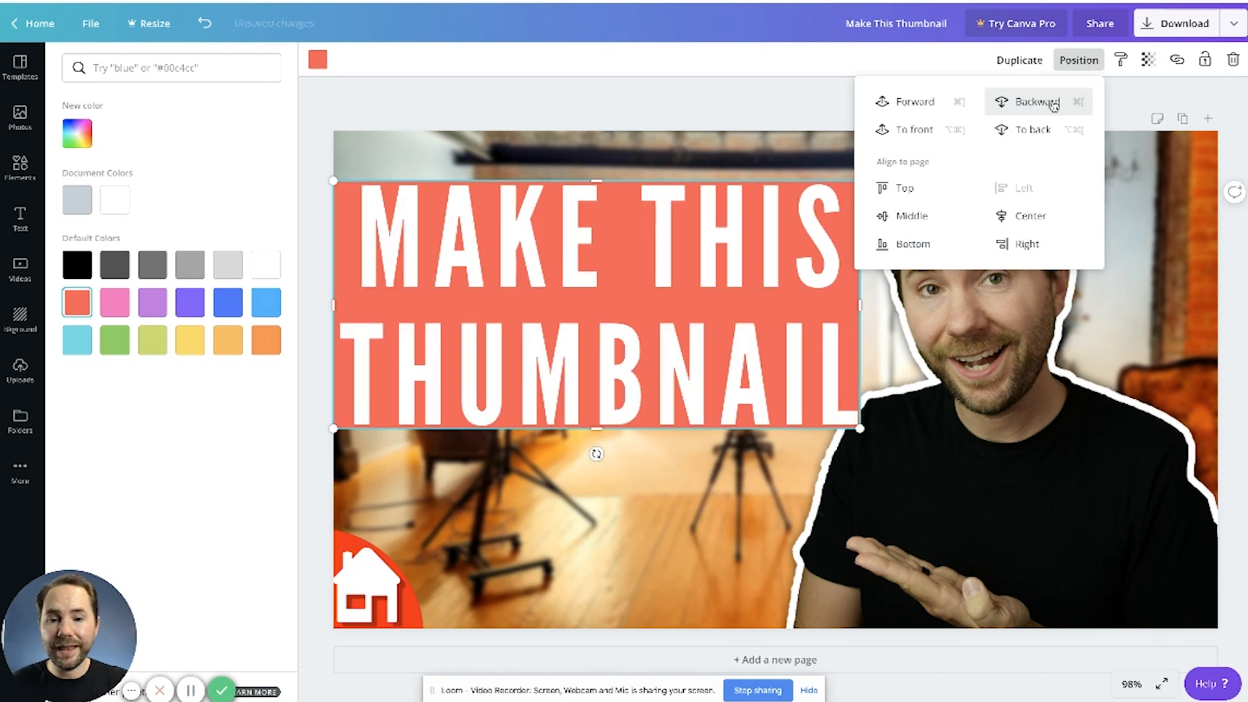
left_click(806, 99)
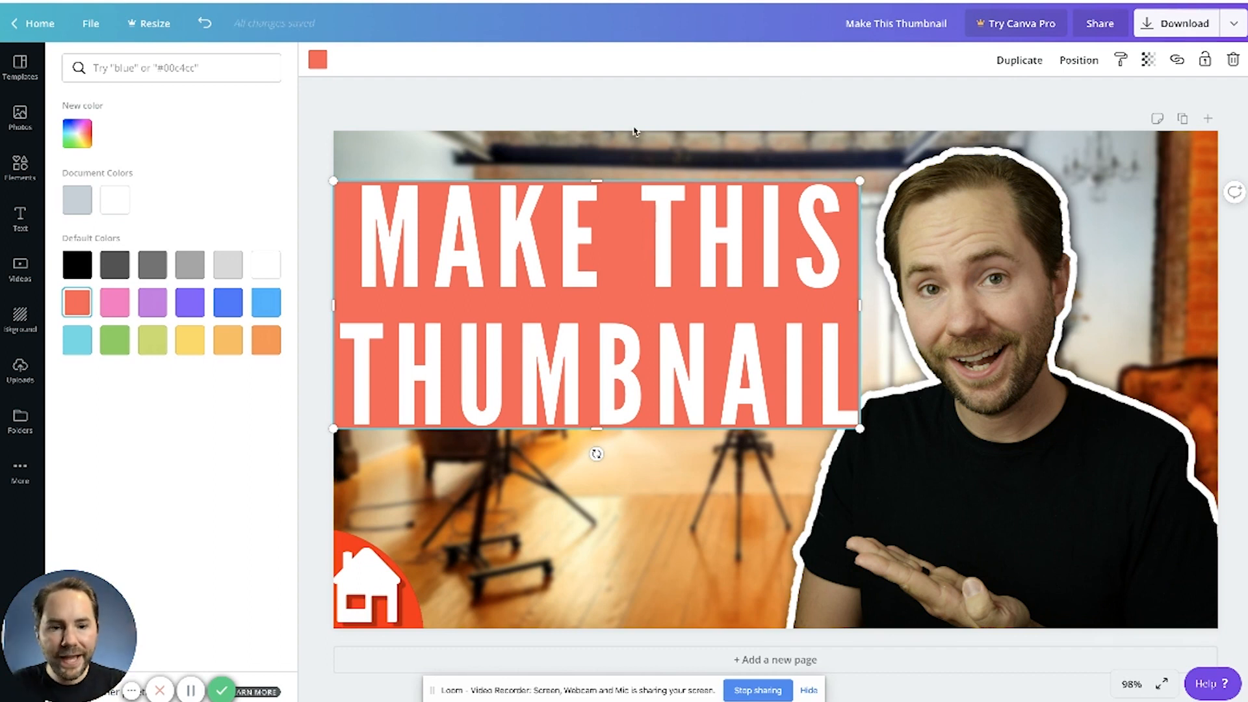
left_click(826, 97)
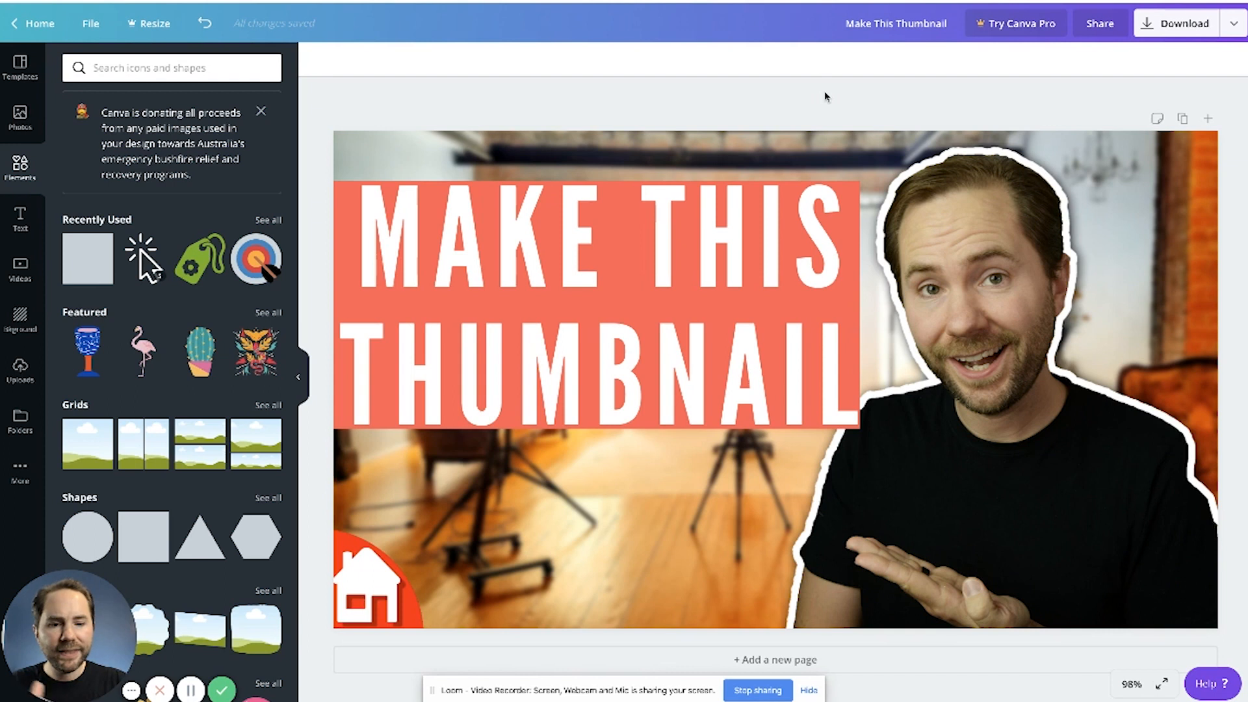
Step: Shrink the headline text to size 141 and reduce the coral rectangle to fit around it
left_click(797, 389)
left_click_drag(870, 460, 840, 444)
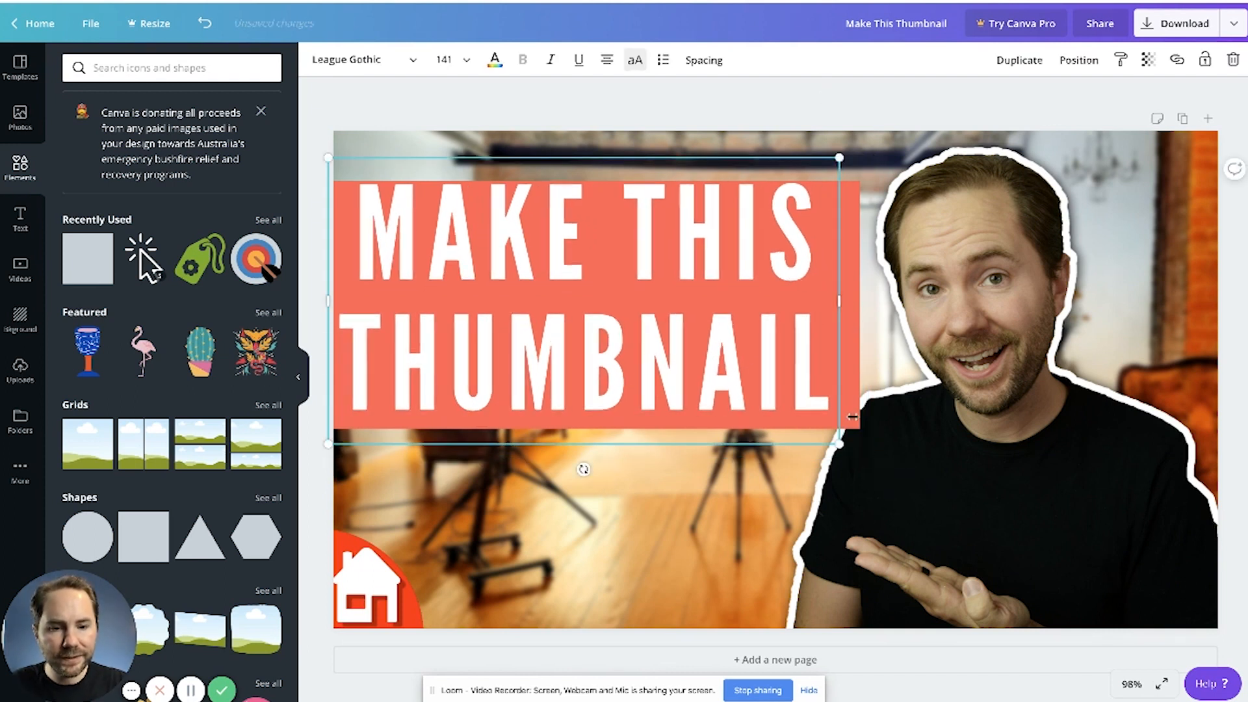
left_click(878, 374)
left_click(845, 351)
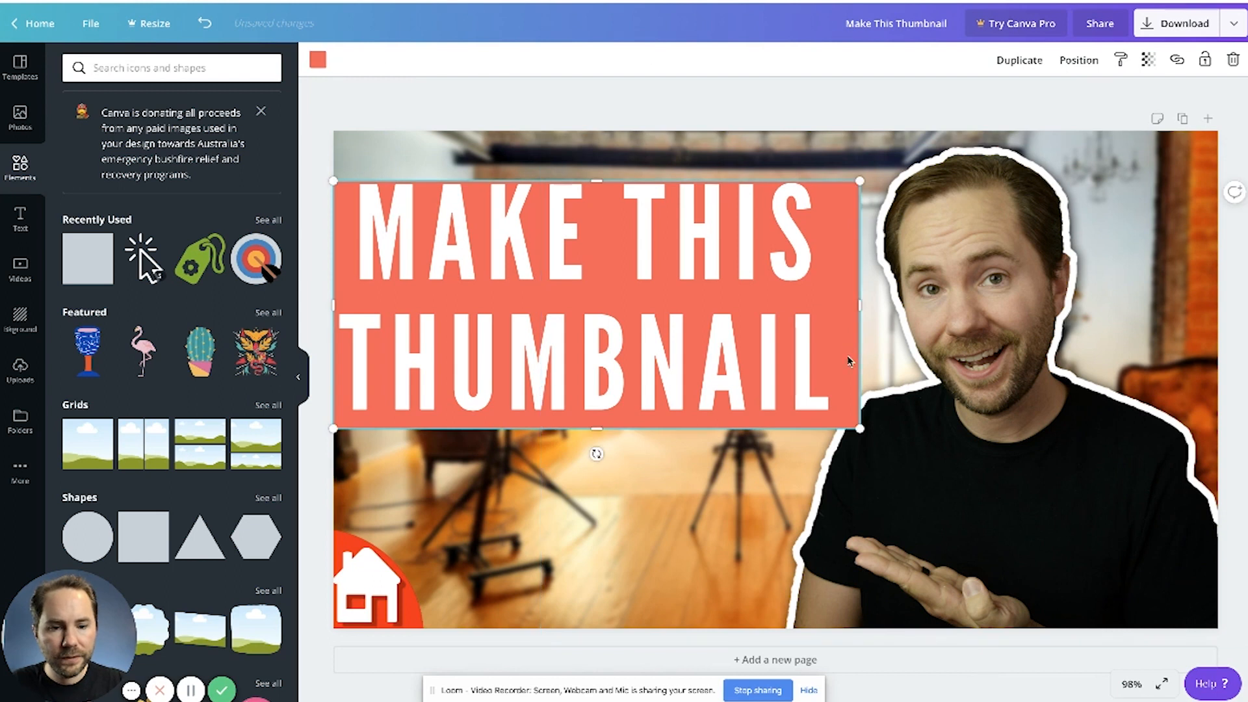
left_click_drag(860, 428, 837, 421)
left_click(853, 108)
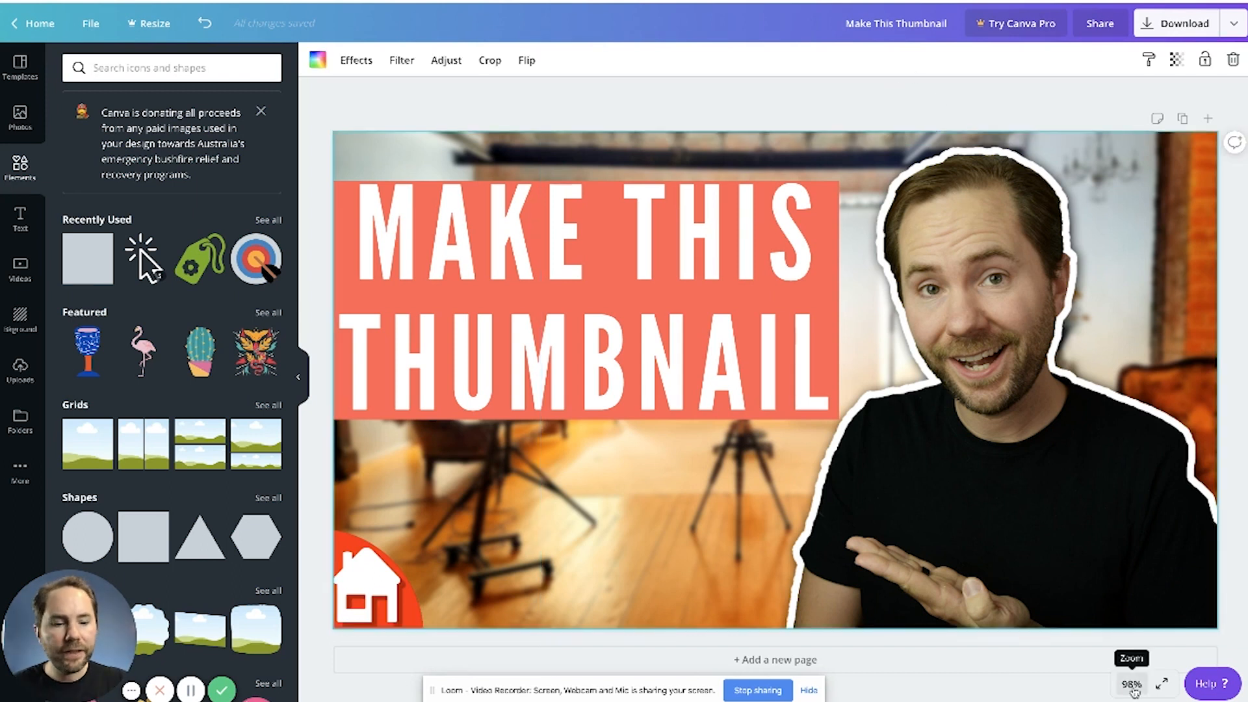
Step: Check the thumbnail's legibility at 25% and 10% zoom, then return to the Fit view
left_click(1132, 686)
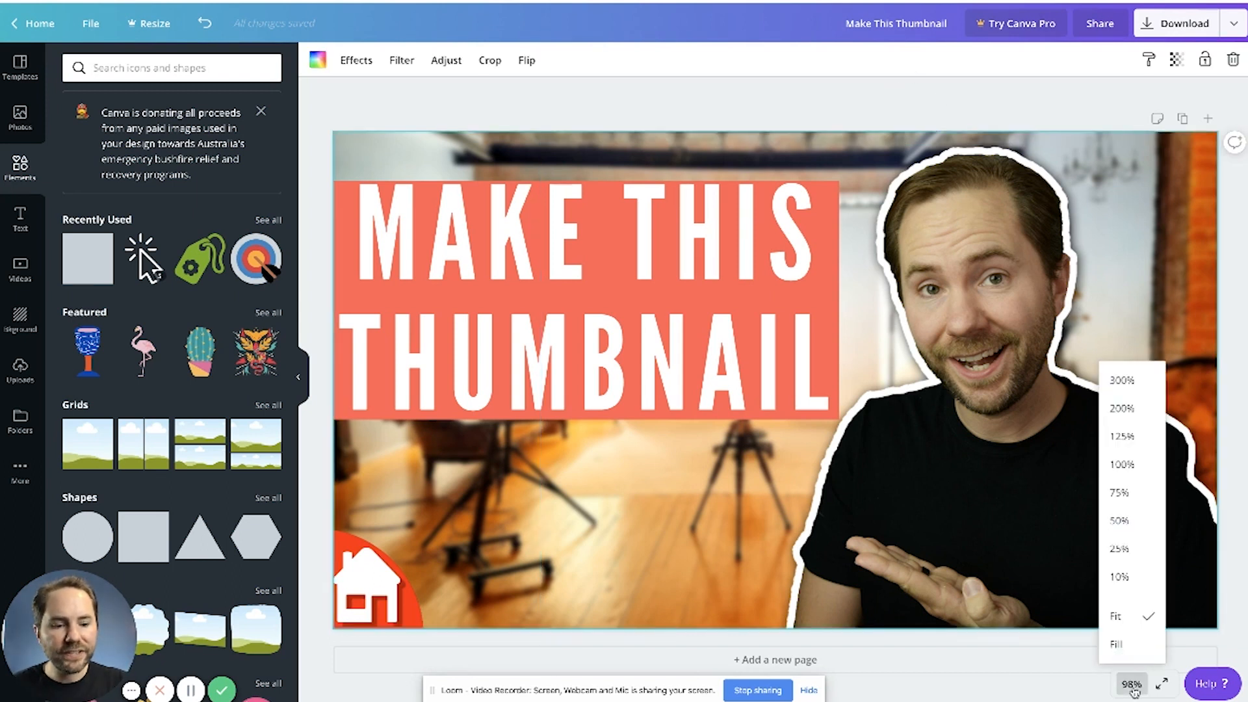
left_click(1120, 549)
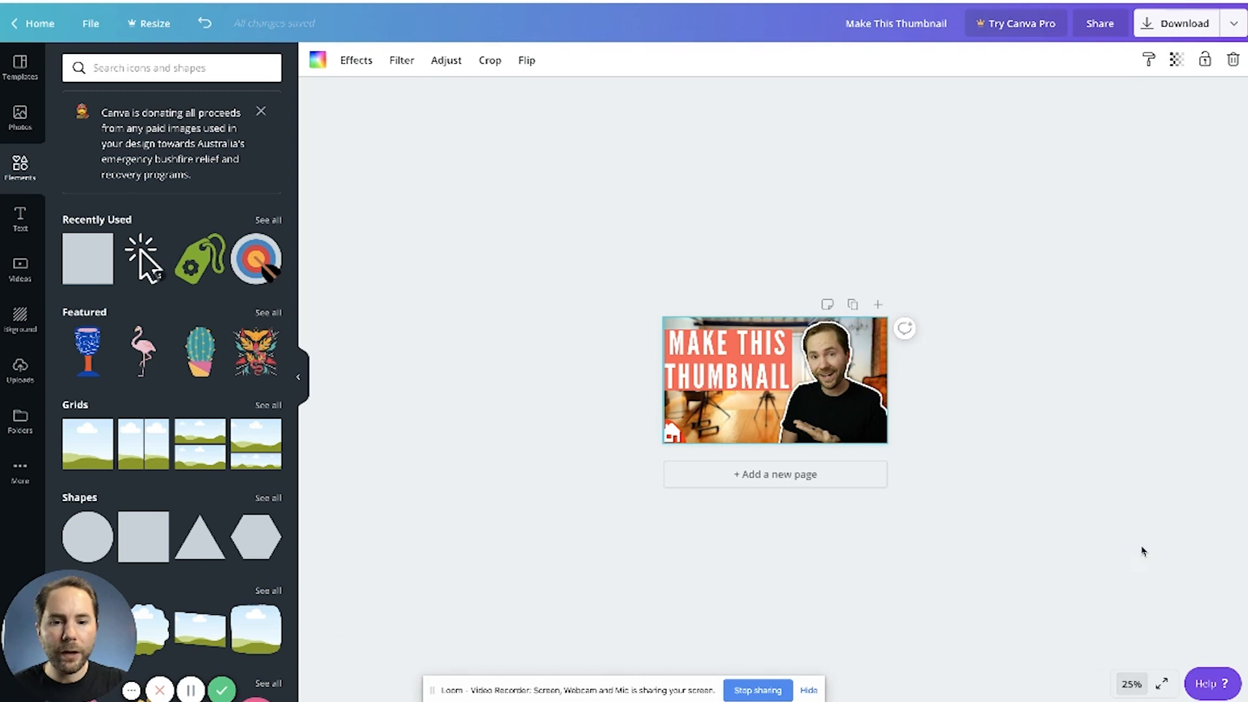
left_click(1036, 413)
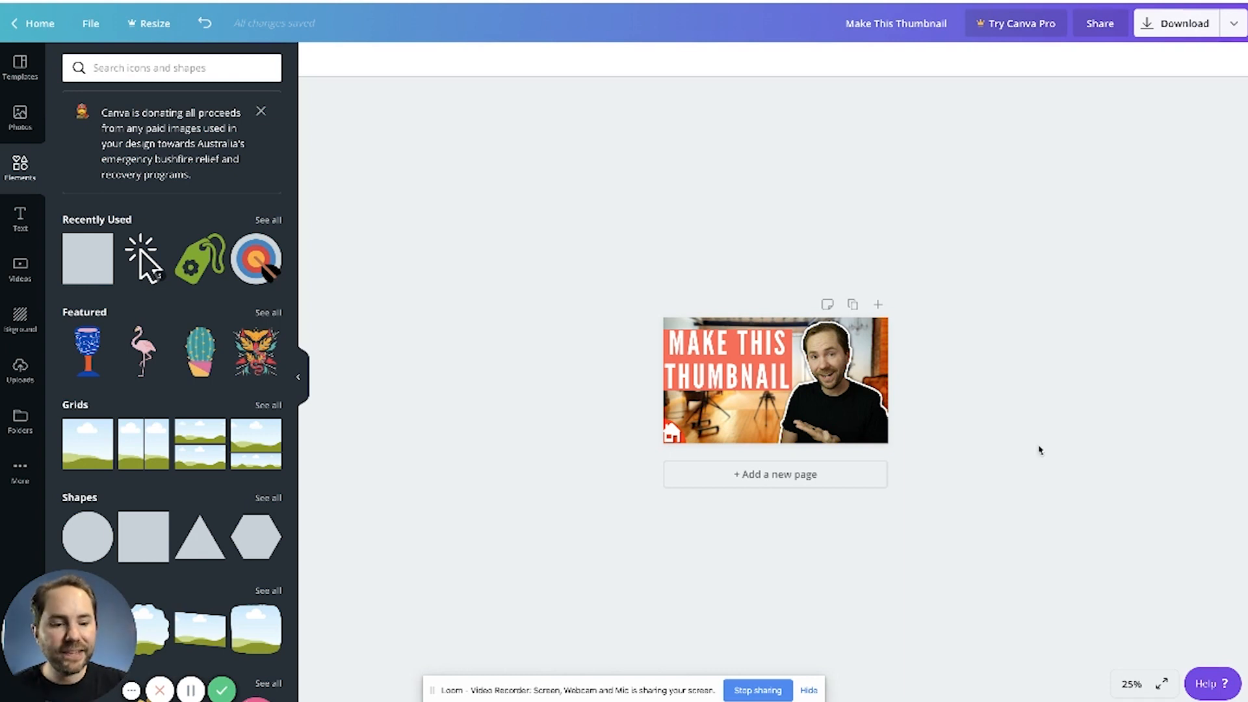
left_click(1132, 684)
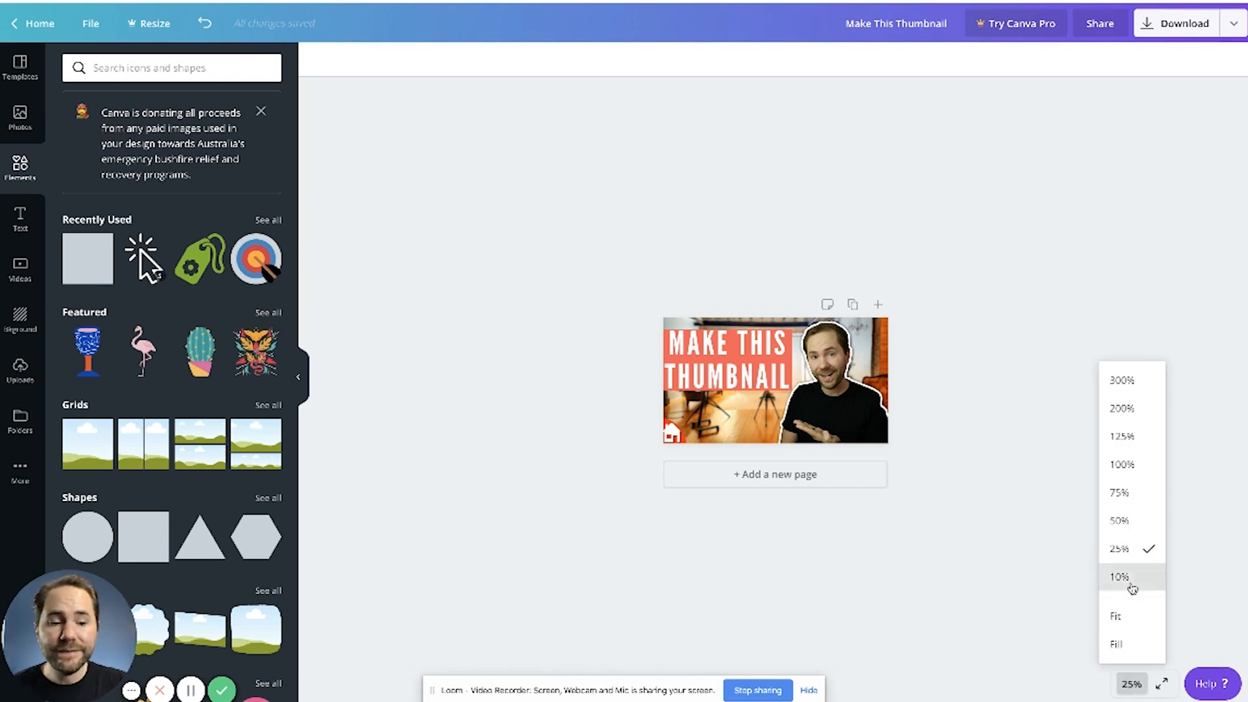
left_click(1132, 587)
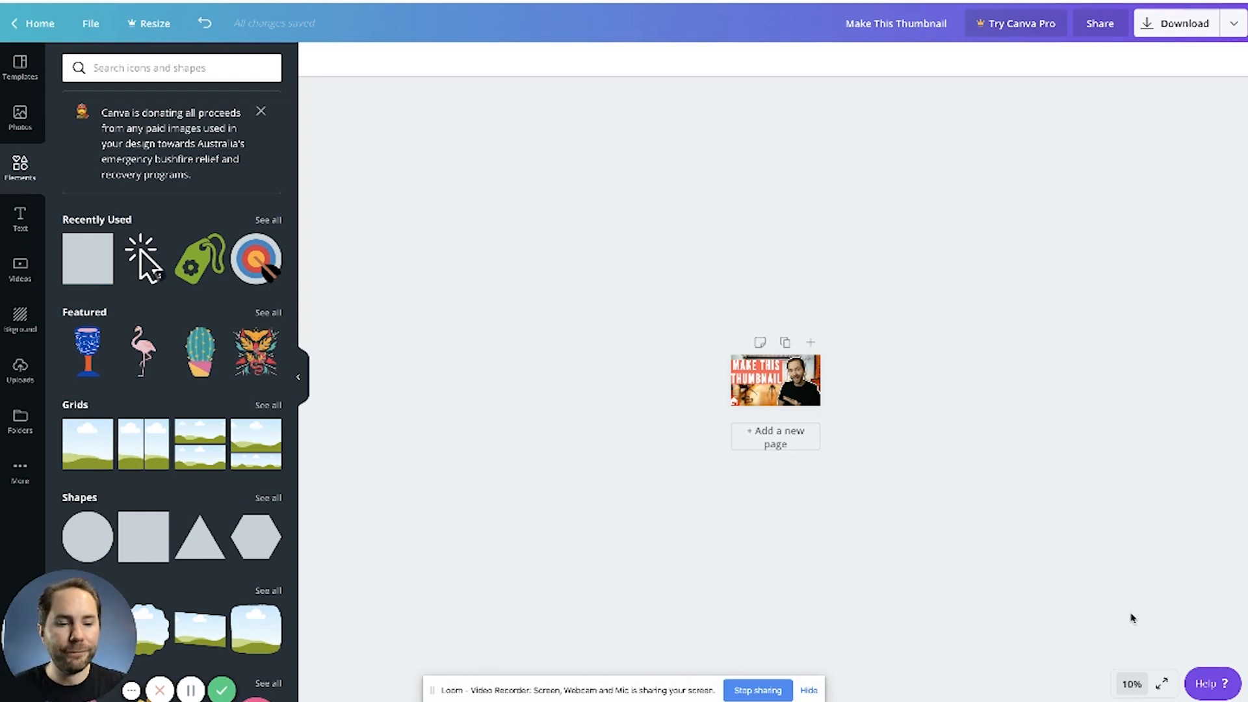
left_click(1137, 682)
left_click(1122, 611)
Step: Enlarge the cutout portrait and reposition it so the face fills the right side of the thumbnail beside the headline
left_click(1039, 412)
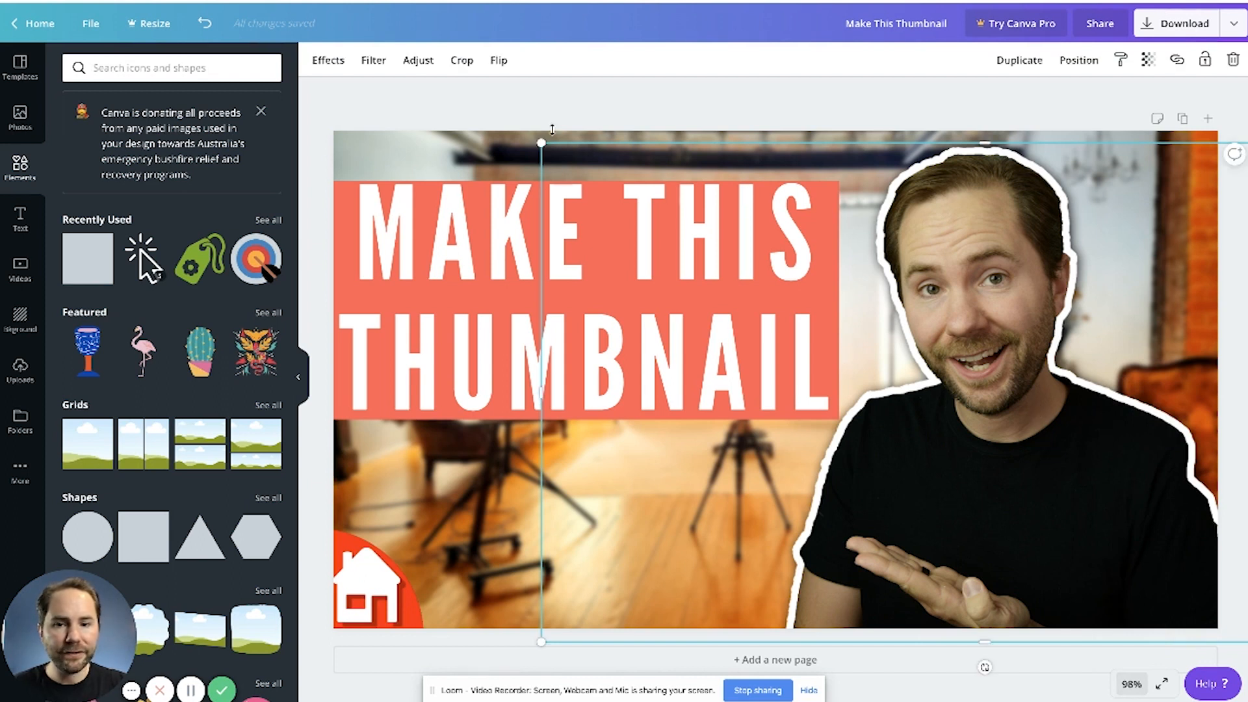
left_click_drag(539, 142, 52, 3)
left_click_drag(974, 416, 1183, 588)
left_click_drag(972, 318, 1035, 333)
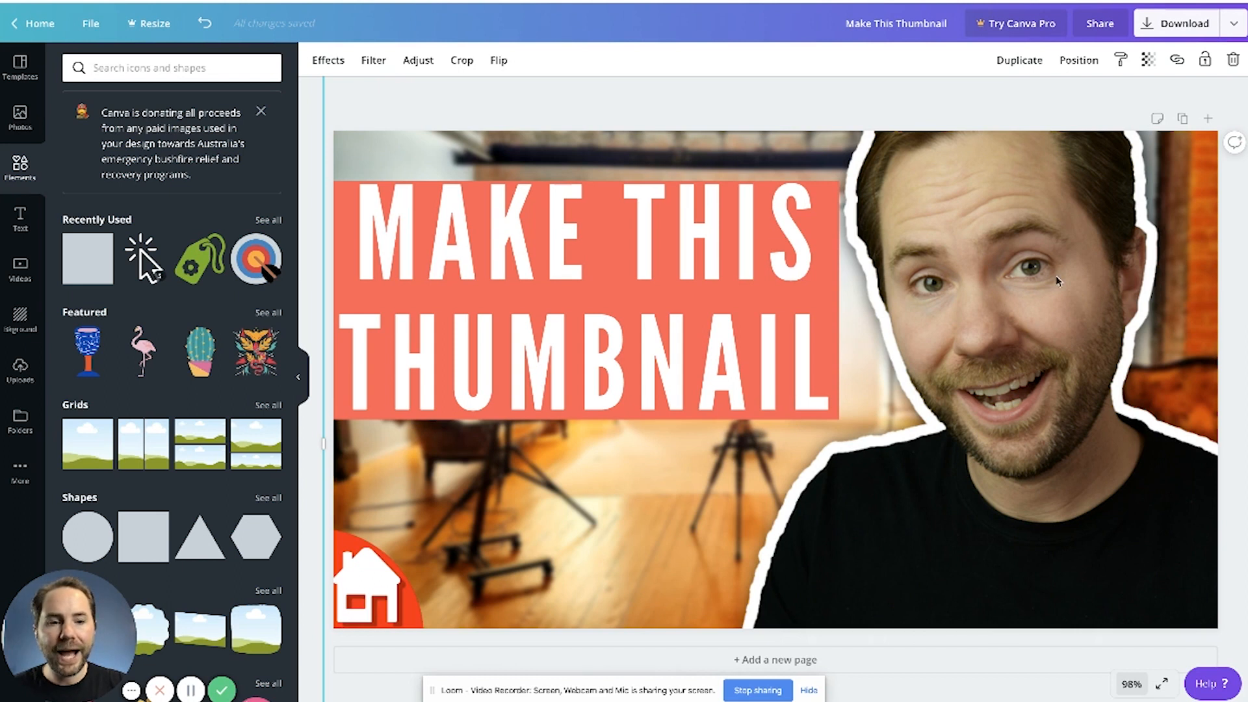
Step: Nudge the cutout portrait slightly lower, then check the thumbnail at 10% zoom, undoing the last change there before returning to the Fit view
left_click_drag(1010, 292, 1012, 298)
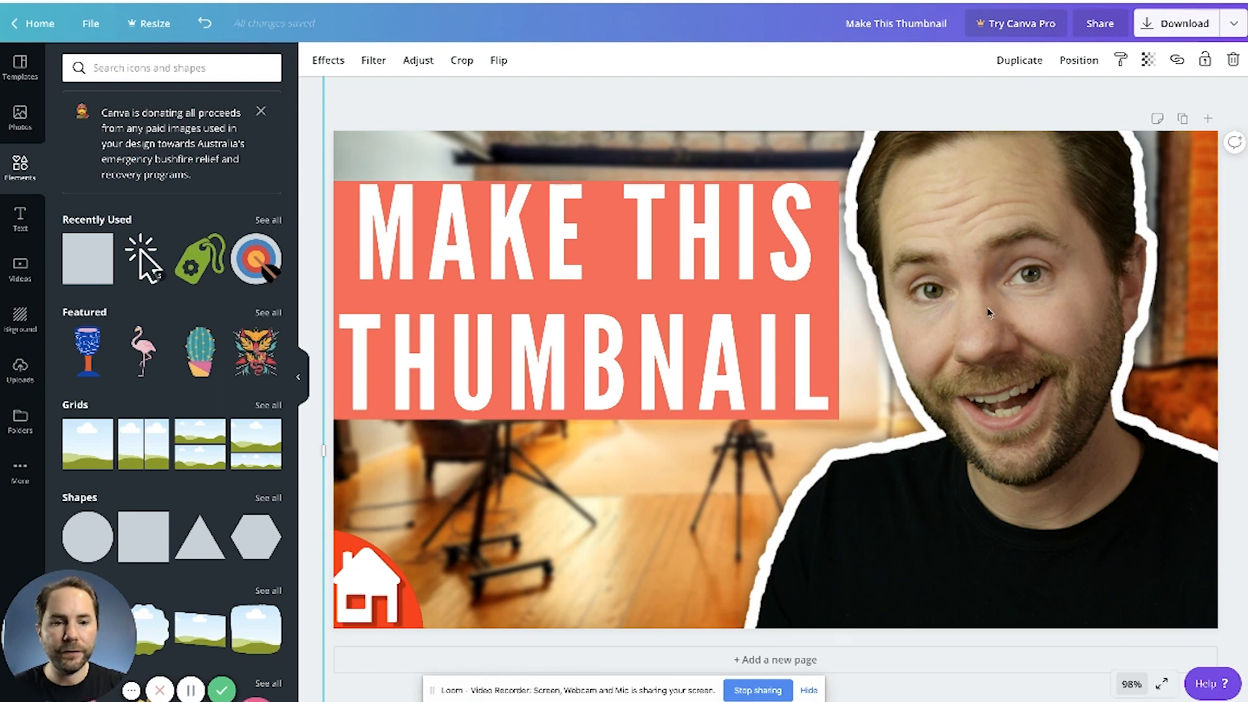
left_click(1135, 683)
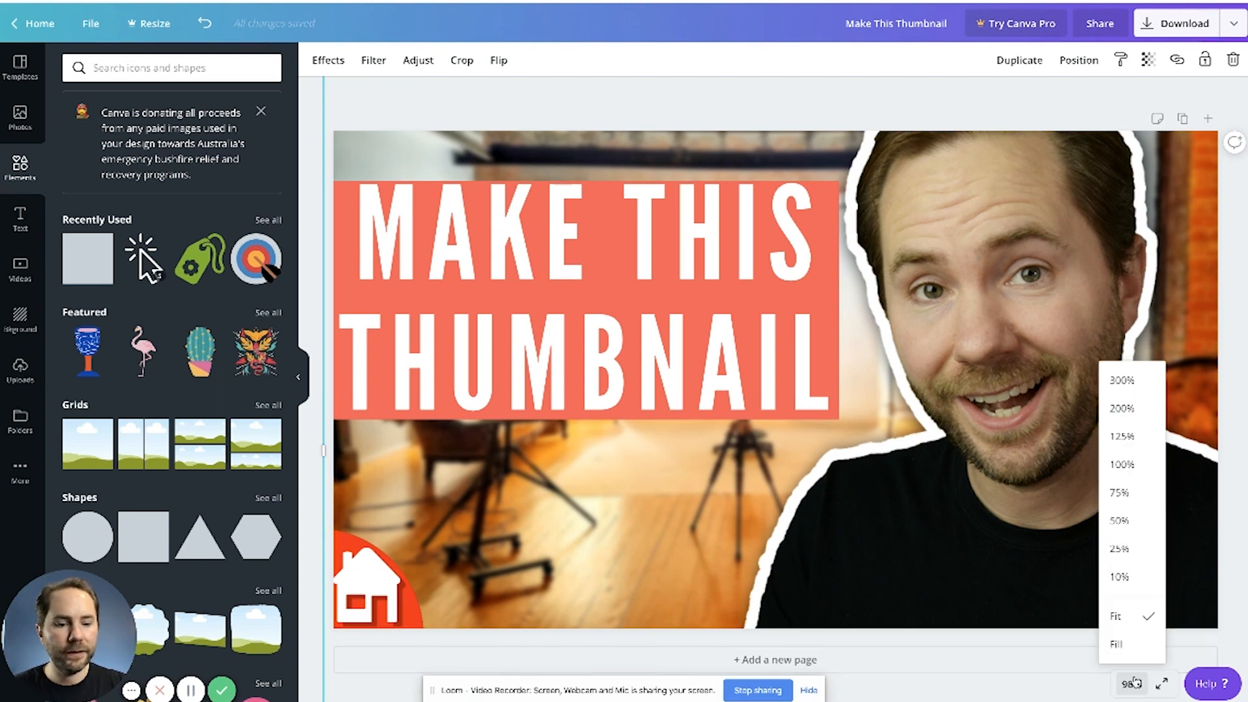
left_click(1132, 578)
key("ctrl+z")
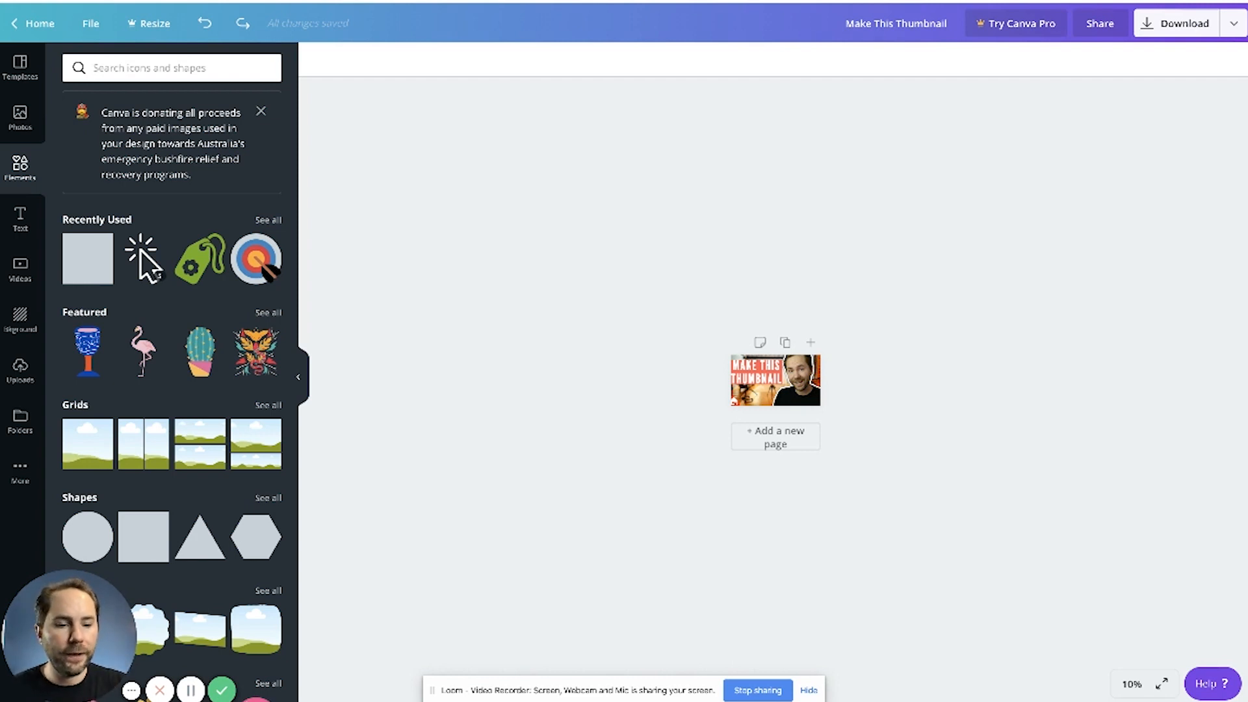
left_click(1132, 684)
left_click(1116, 617)
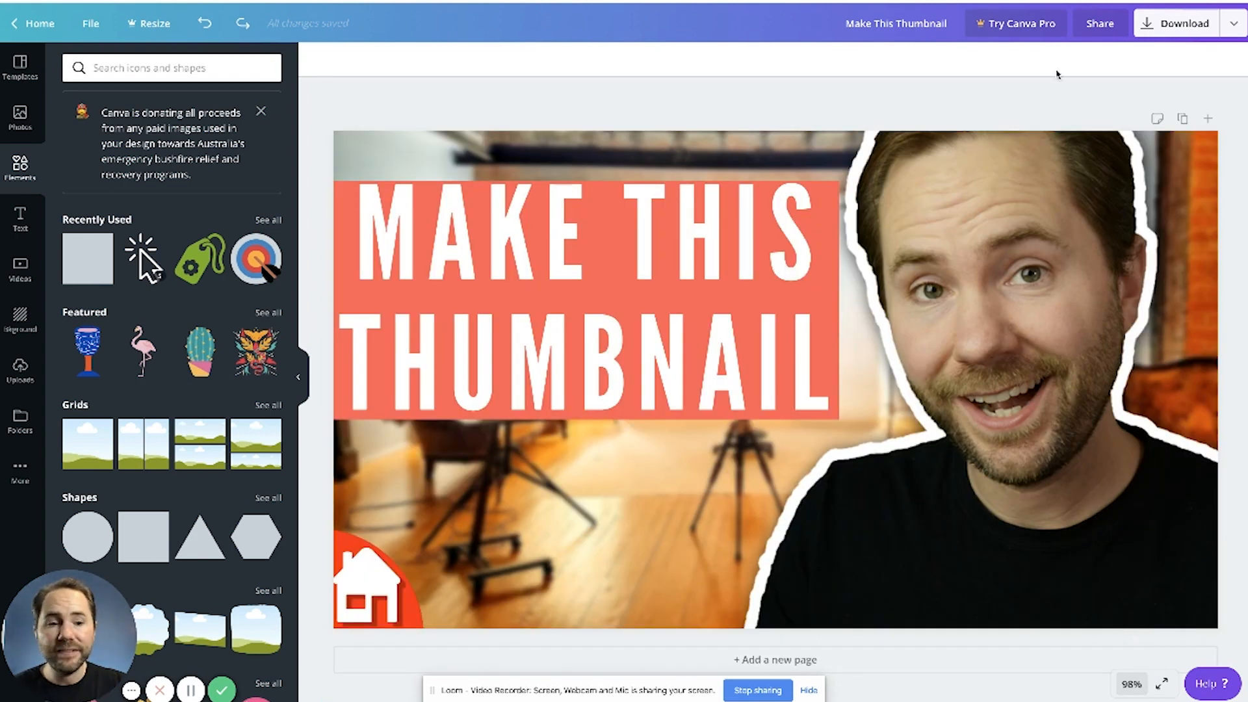
Step: Download the thumbnail as a JPG file and dismiss the Canva Pro trial offer
left_click(1235, 24)
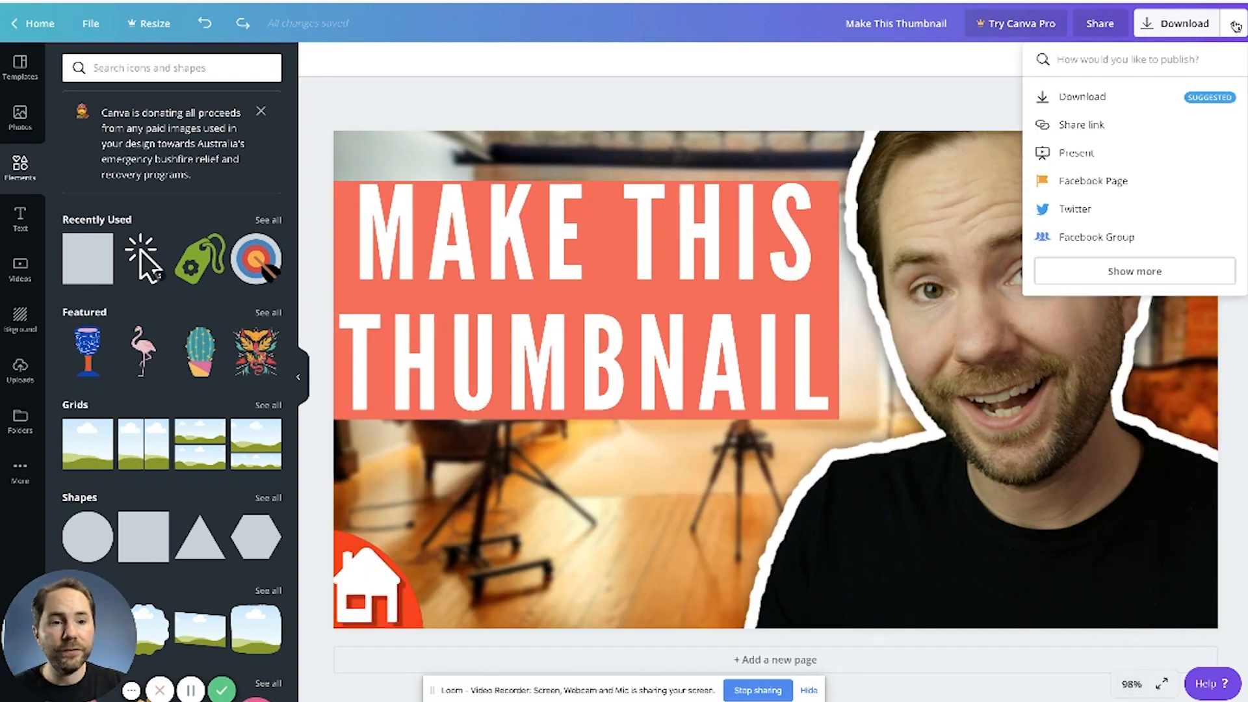
left_click(1092, 97)
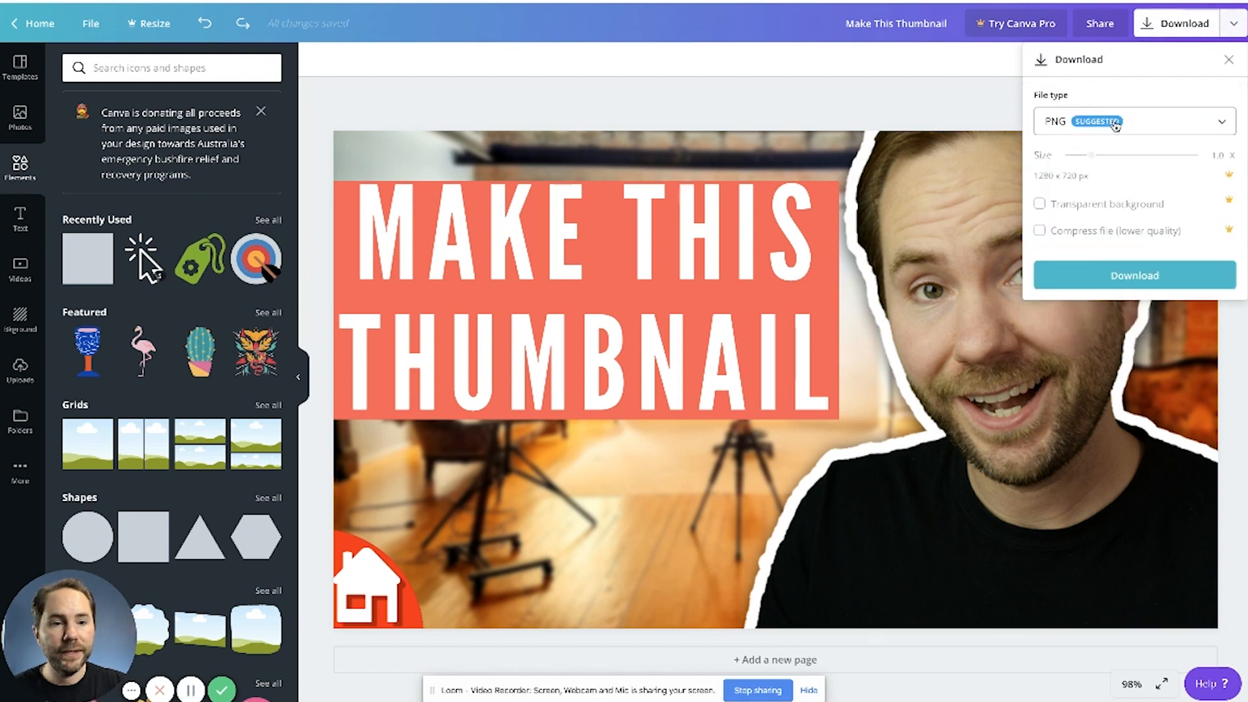
left_click(1141, 129)
left_click(1107, 176)
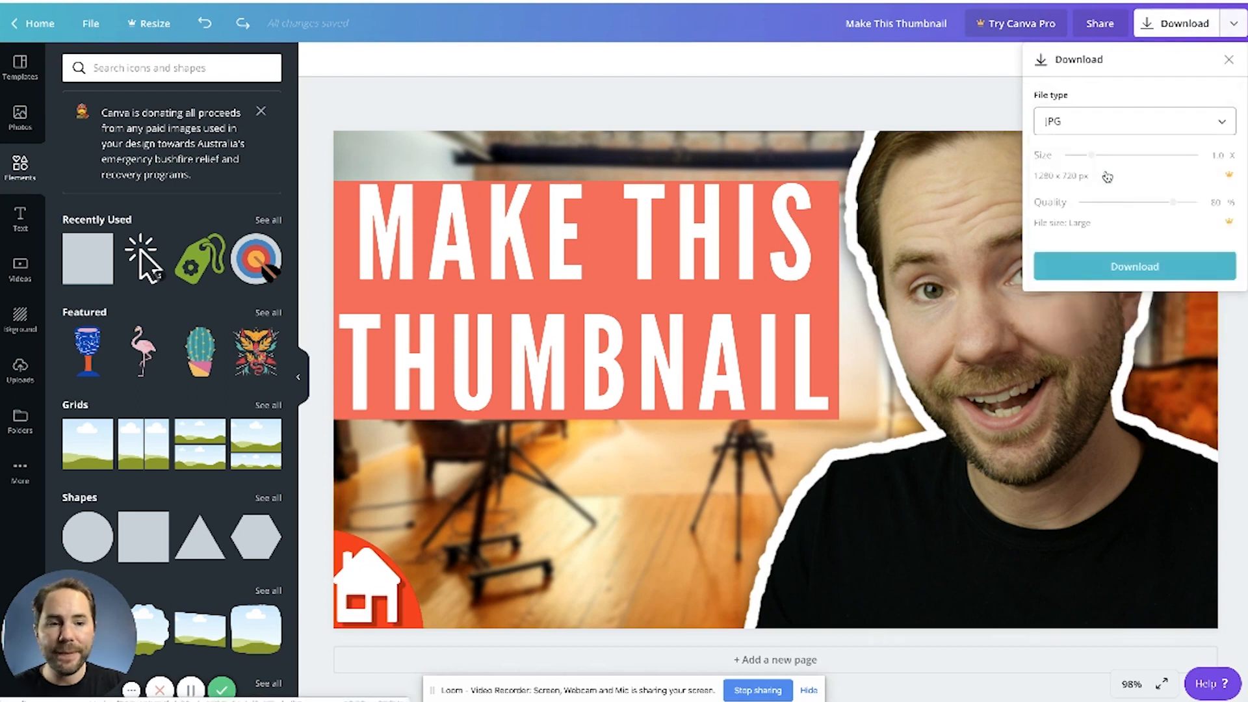
left_click(1132, 267)
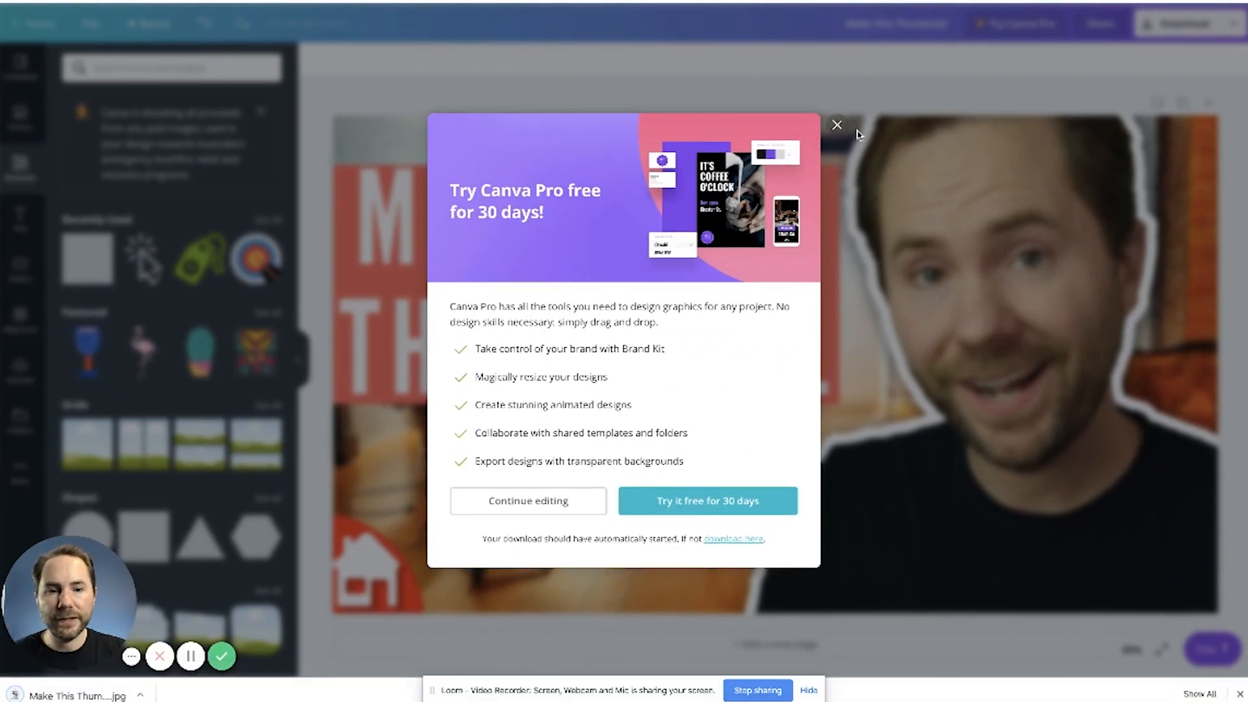
left_click(838, 125)
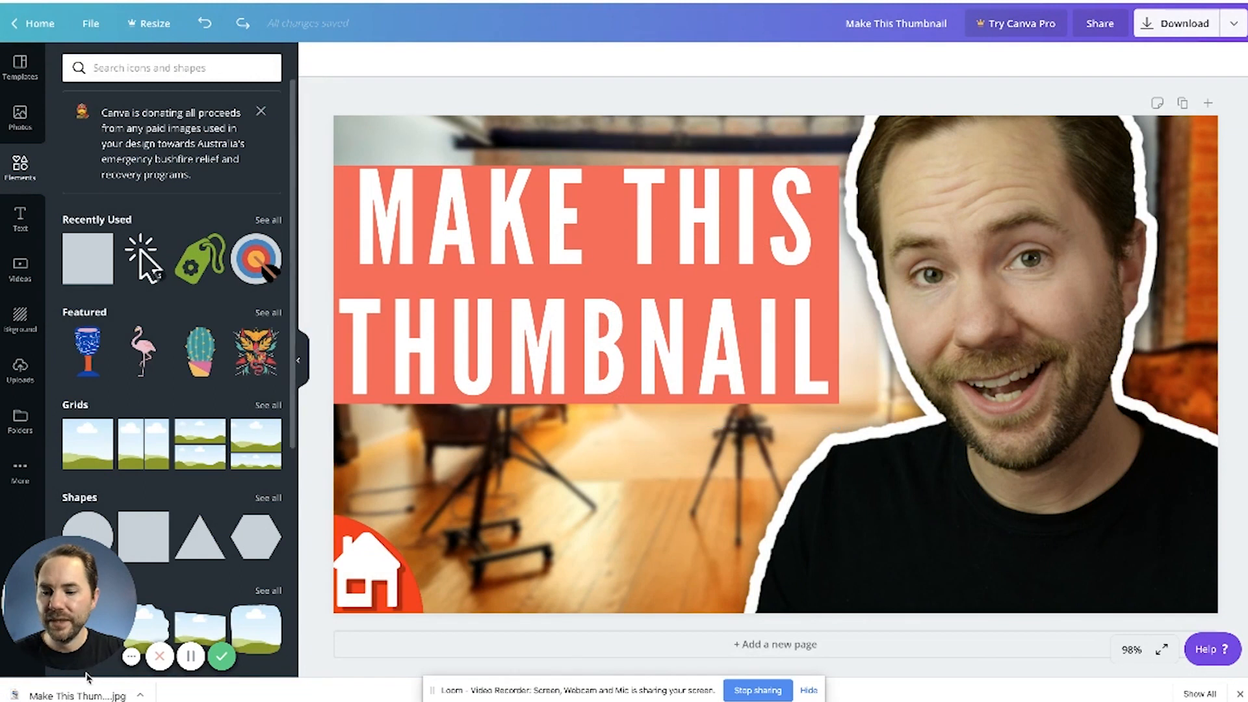